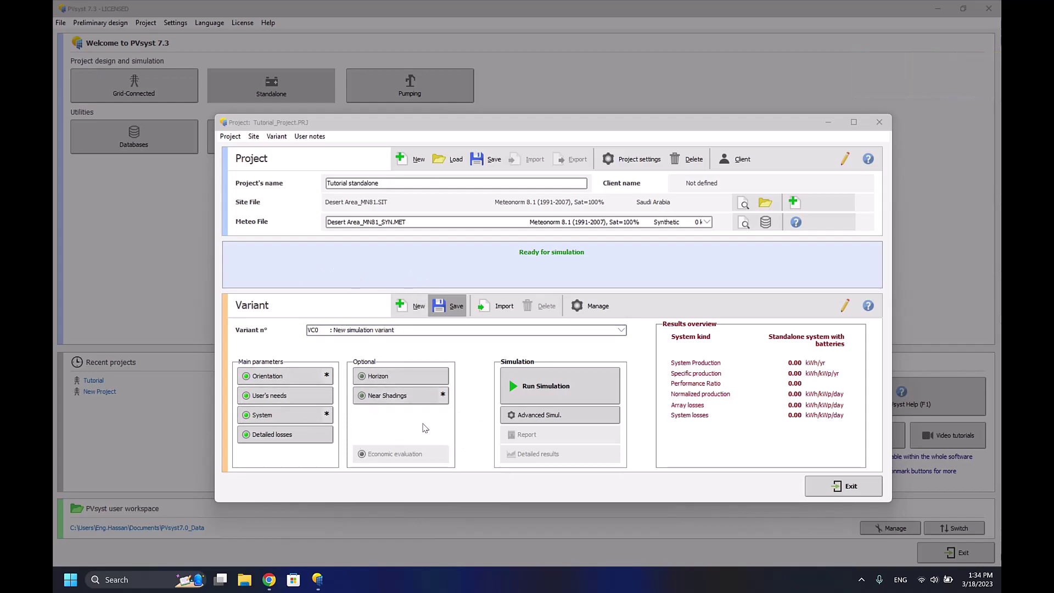
Run the simulation and page through its report showing 4164 kWh/yr production
{"action": "left_click", "coordinate": [547, 392]}
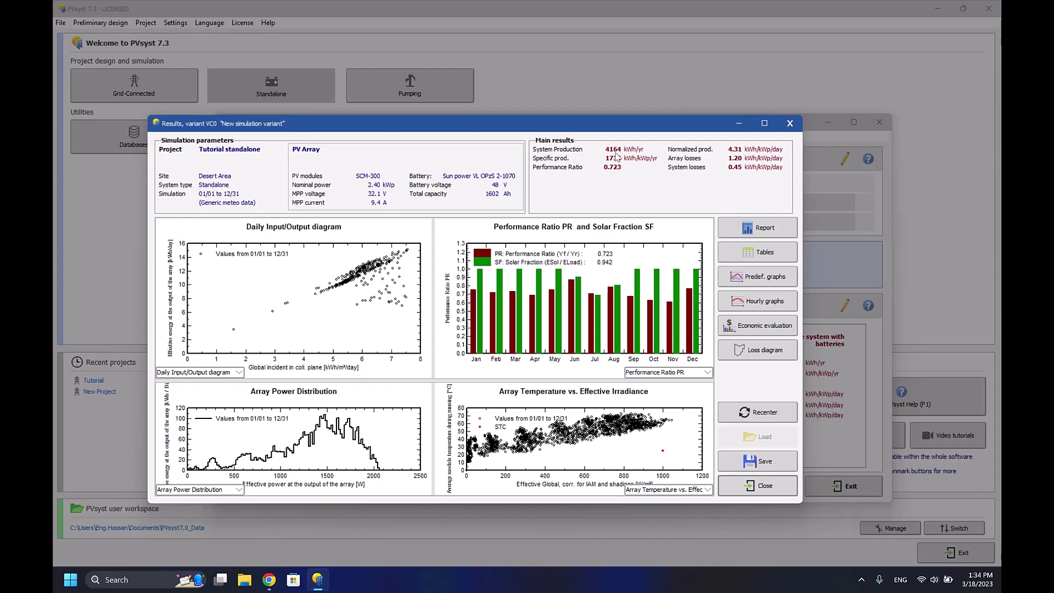
{"action": "left_click", "coordinate": [758, 228]}
{"action": "scroll", "coordinate": [499, 159], "scroll_direction": "down", "scroll_amount": 3}
{"action": "scroll", "coordinate": [499, 159], "scroll_direction": "down", "scroll_amount": 5}
{"action": "scroll", "coordinate": [500, 159], "scroll_direction": "up", "scroll_amount": 2}
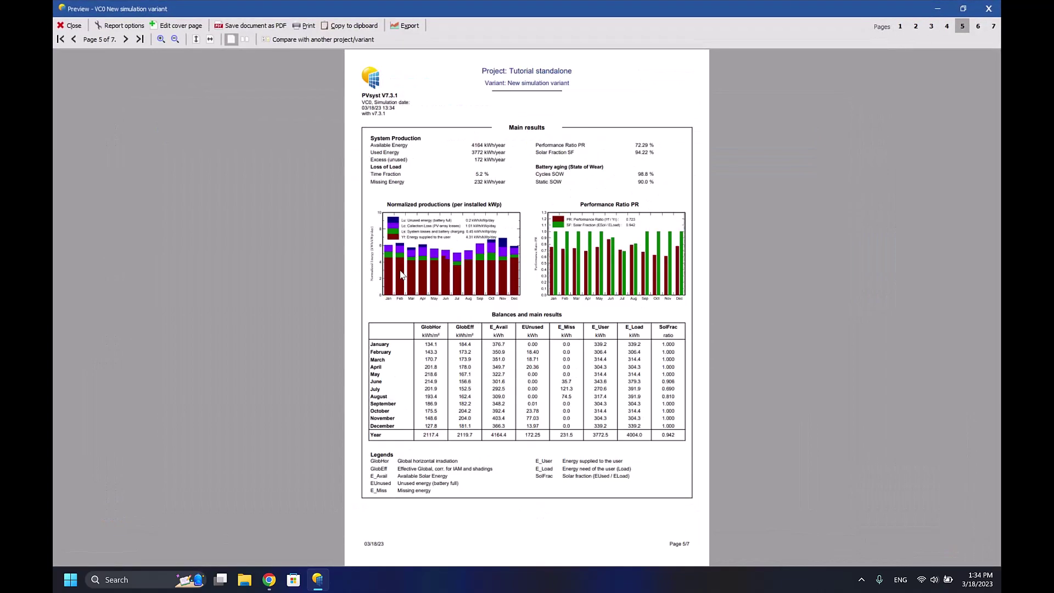
{"action": "scroll", "coordinate": [631, 273], "scroll_direction": "down", "scroll_amount": 2}
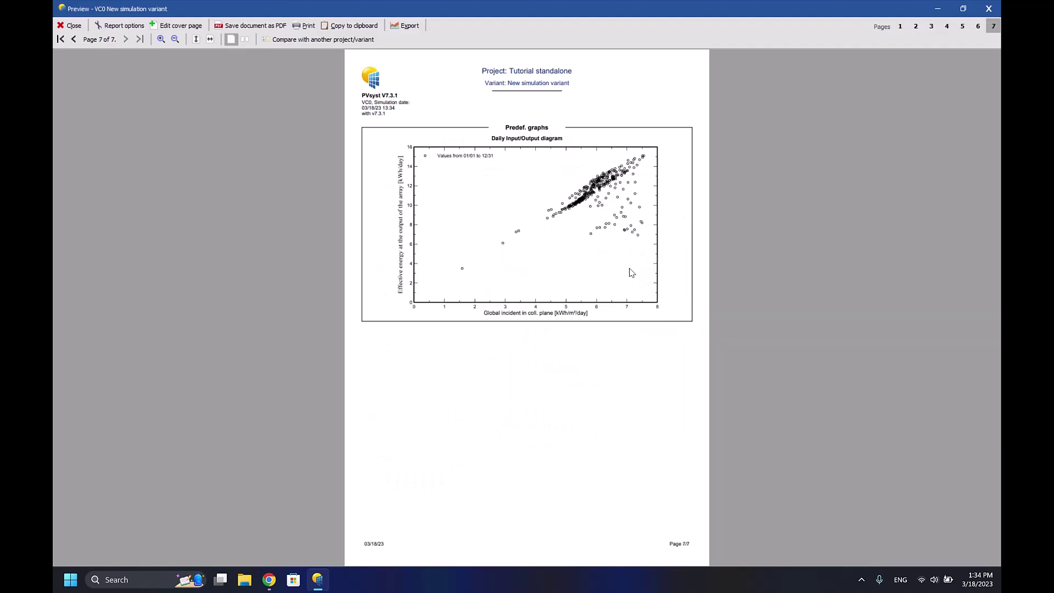
{"action": "scroll", "coordinate": [631, 273], "scroll_direction": "up", "scroll_amount": 3}
{"action": "scroll", "coordinate": [631, 273], "scroll_direction": "up", "scroll_amount": 1}
{"action": "scroll", "coordinate": [632, 273], "scroll_direction": "down", "scroll_amount": 1}
{"action": "scroll", "coordinate": [631, 273], "scroll_direction": "up", "scroll_amount": 1}
{"action": "left_click", "coordinate": [990, 5]}
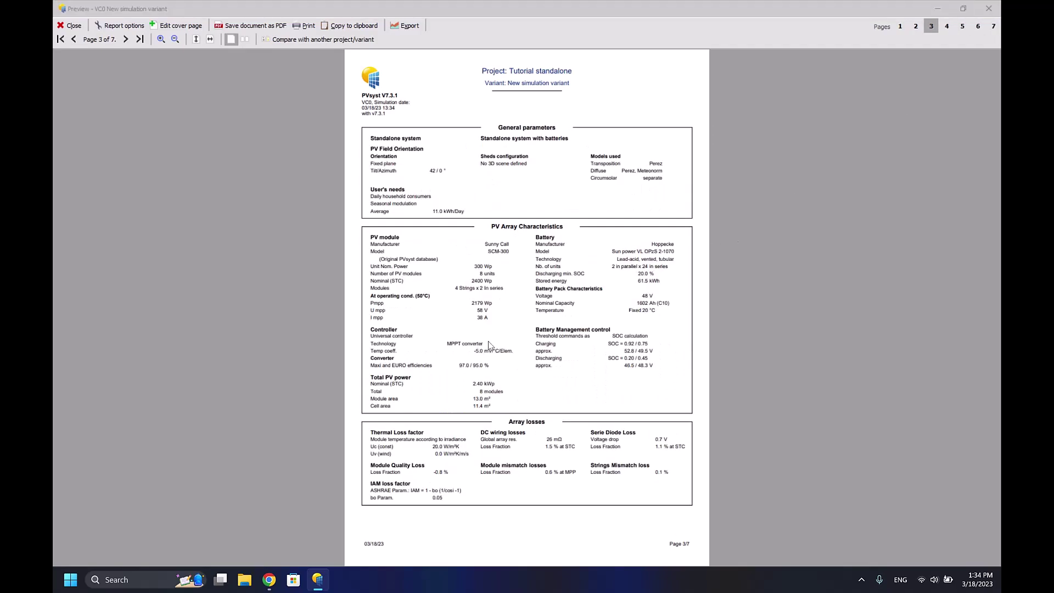
{"action": "left_click", "coordinate": [989, 8]}
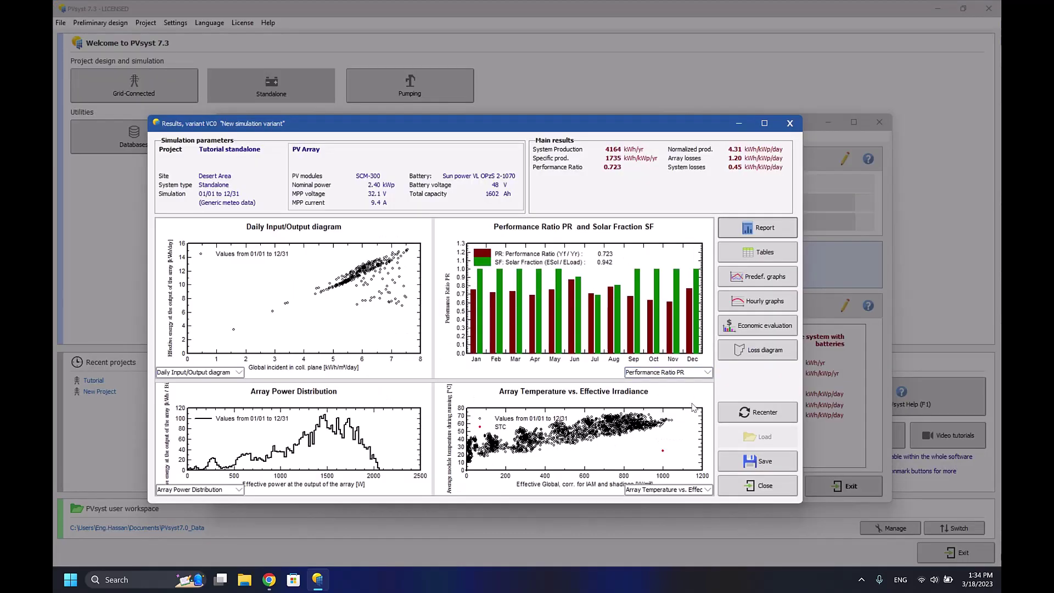
Check the 379.3 kWh/month household needs and compute 379.3 × 12 = 4,551.6 in Calculator
{"action": "left_click", "coordinate": [789, 124]}
{"action": "left_click", "coordinate": [292, 396]}
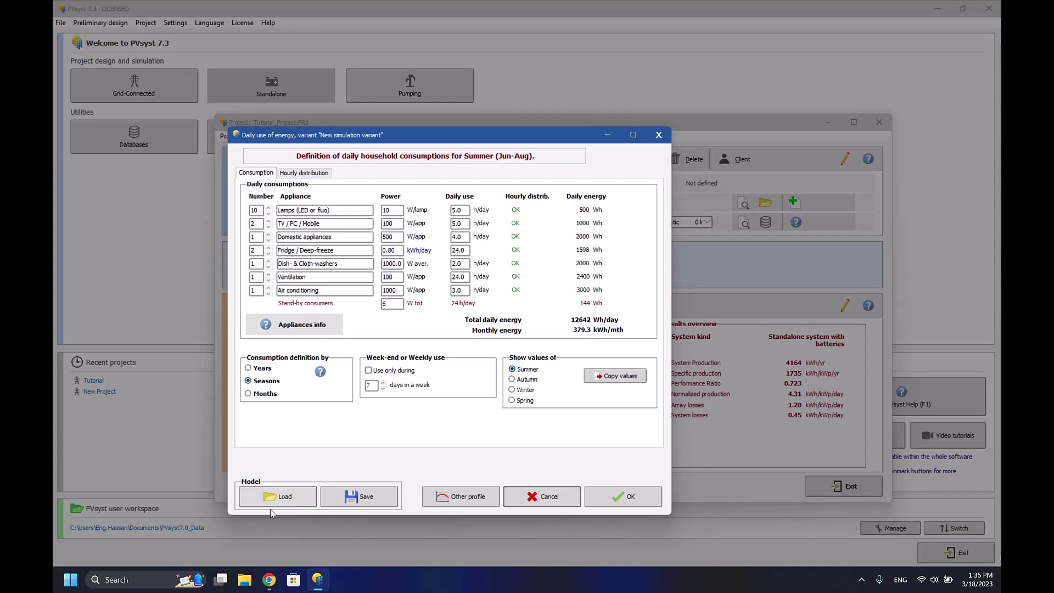
{"action": "key", "text": "super"}
{"action": "type", "text": "calculator"}
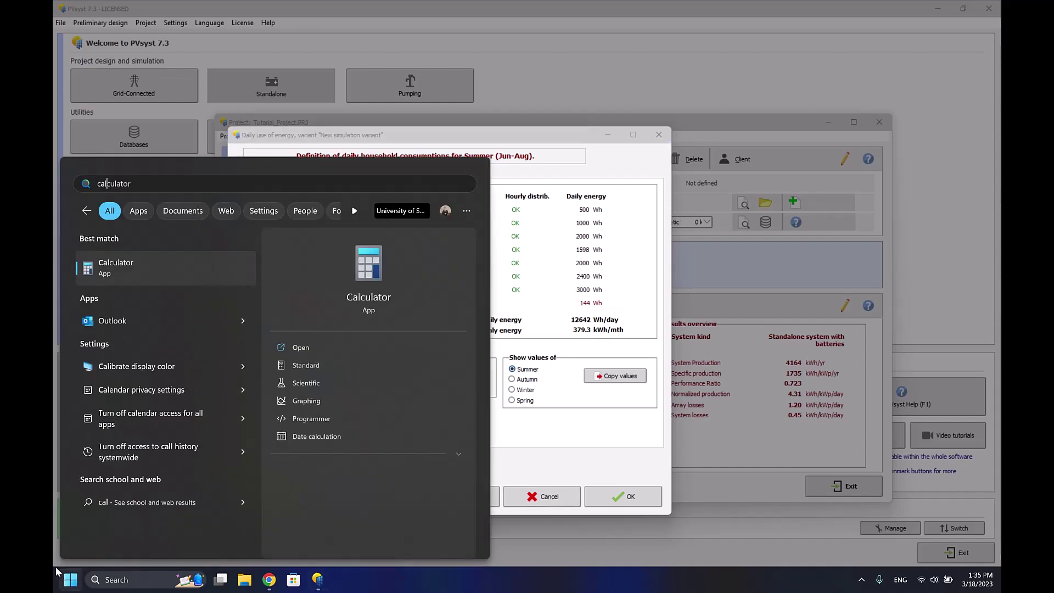
{"action": "key", "text": "Return"}
{"action": "type", "text": "379."}
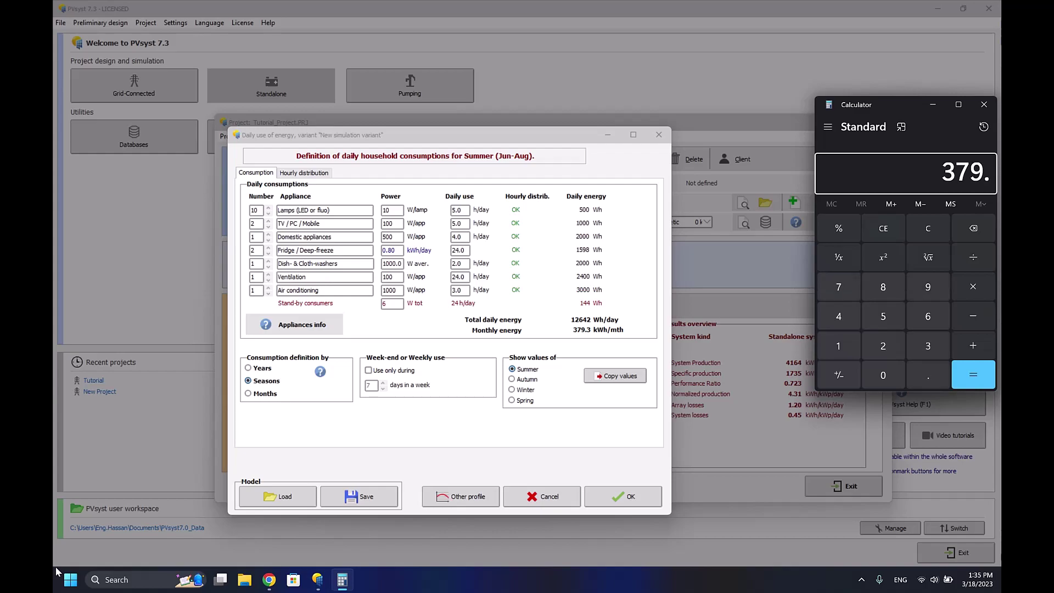
{"action": "type", "text": "3*12"}
{"action": "key", "text": "Return"}
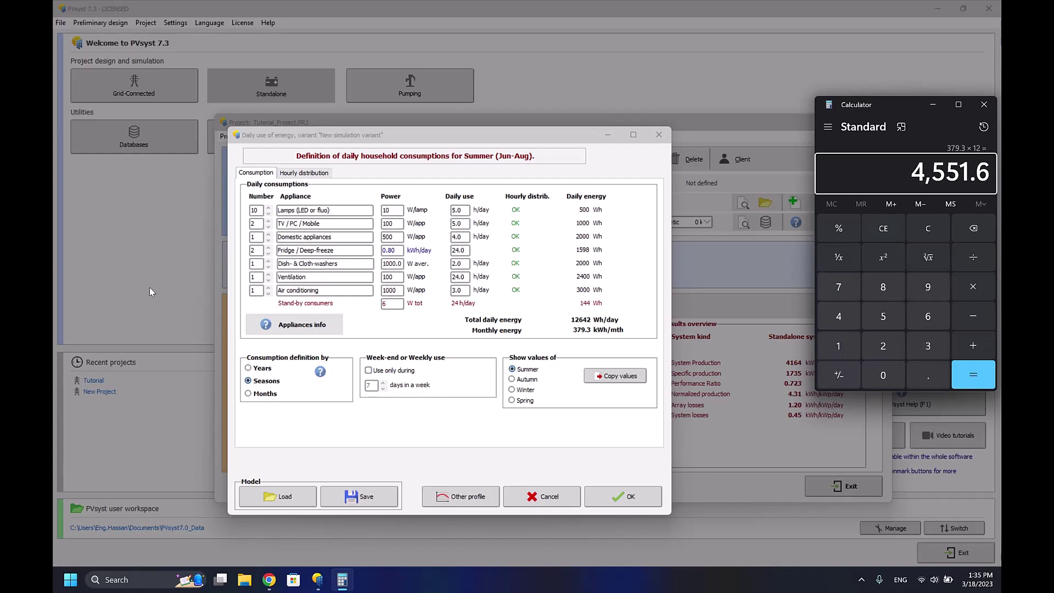
Recompute the simulation and compare its 4164 kWh/yr with Calculator's 4,551.6 kWh yearly need
{"action": "left_click", "coordinate": [666, 134]}
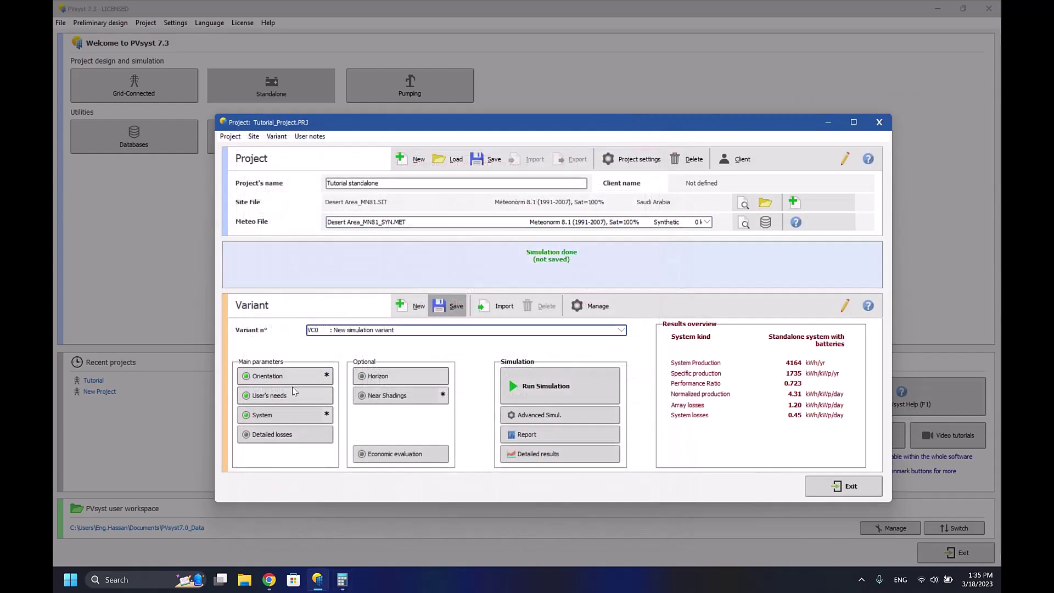
{"action": "left_click", "coordinate": [508, 376]}
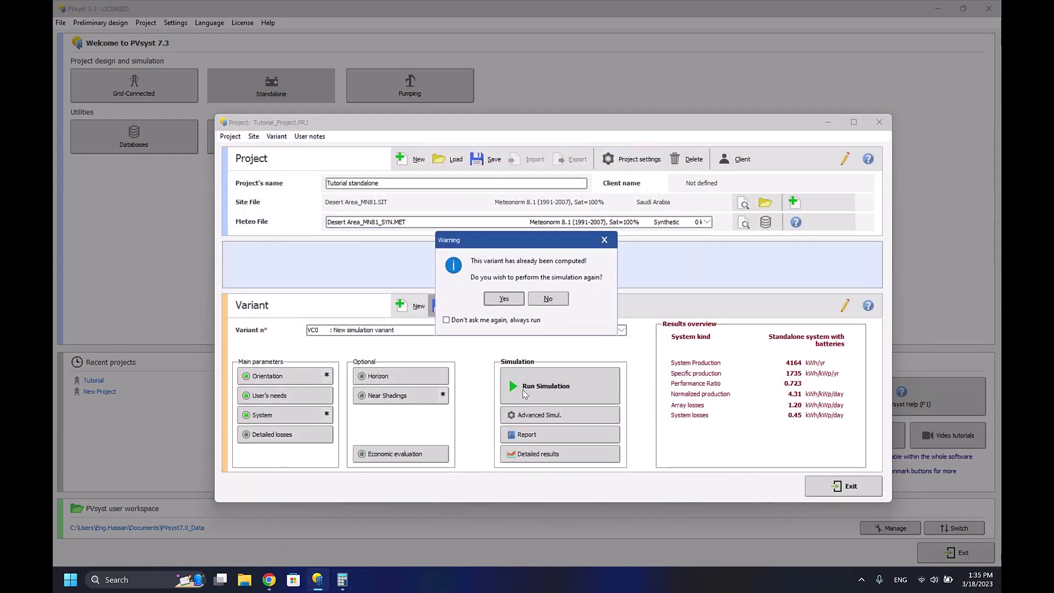
{"action": "left_click", "coordinate": [503, 299]}
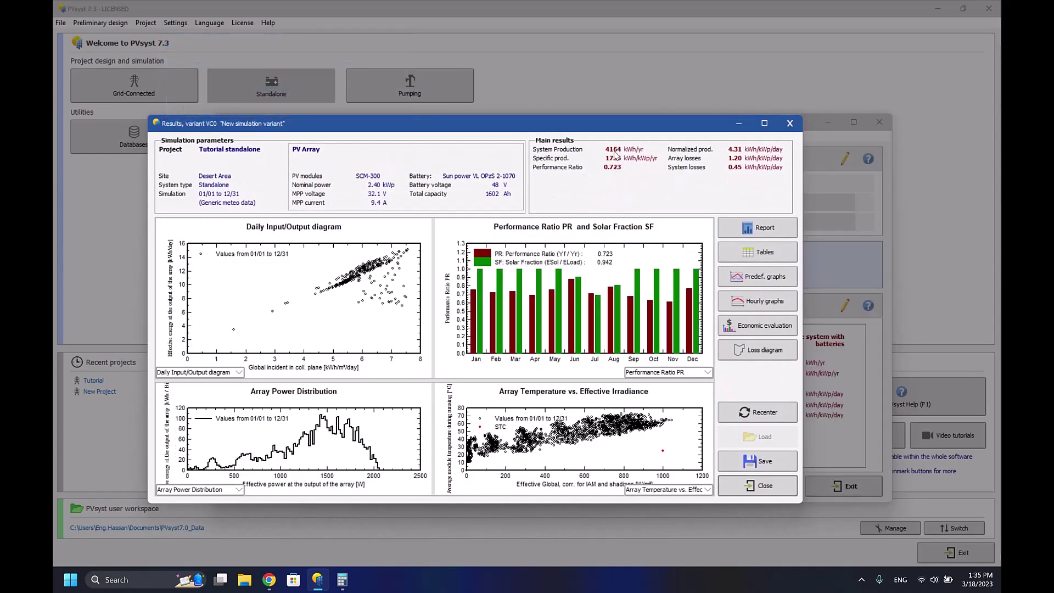
{"action": "left_click", "coordinate": [342, 581]}
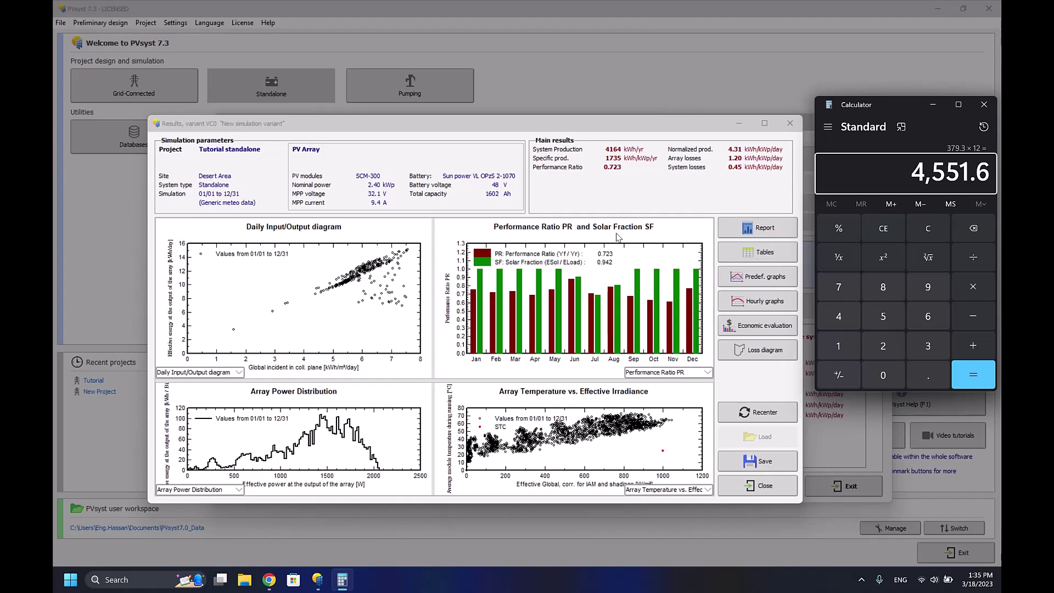
{"action": "left_click", "coordinate": [984, 105]}
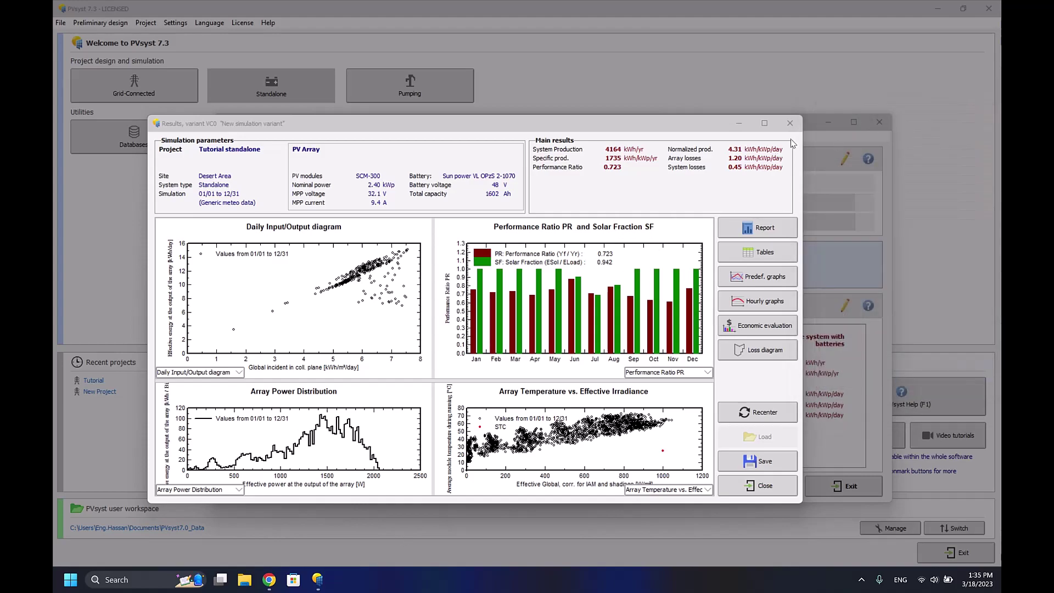
{"action": "left_click", "coordinate": [788, 124]}
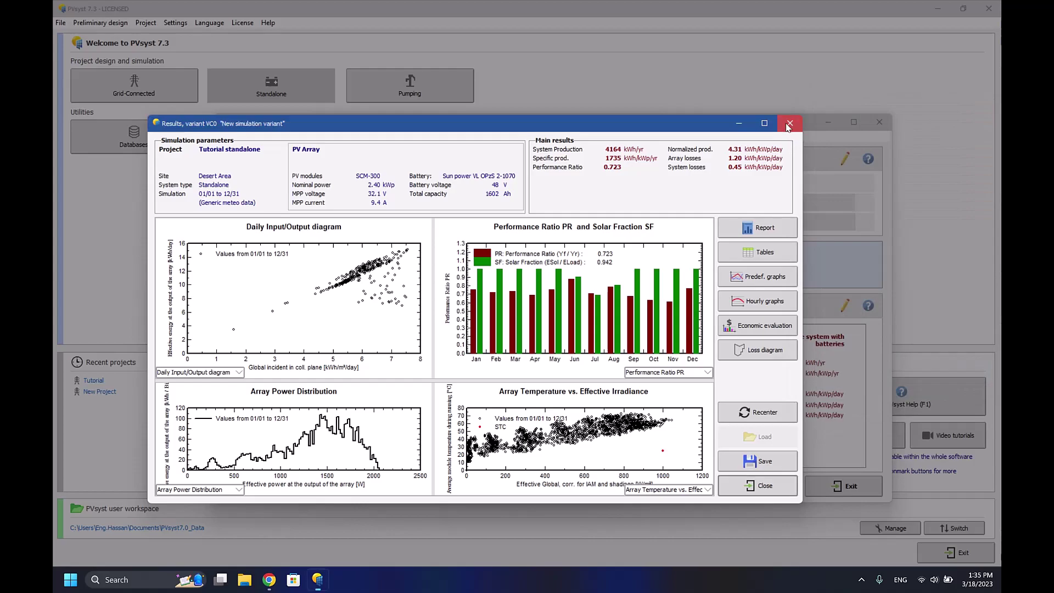
Resize the PV array to 2 strings of 2 modules (1.2 kWp)
{"action": "left_click", "coordinate": [293, 418]}
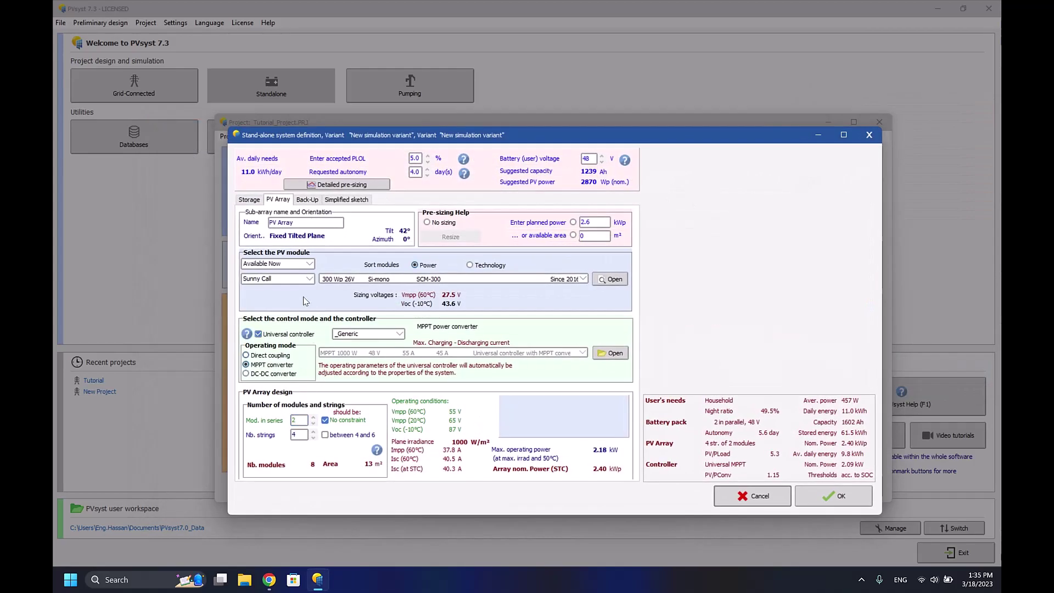
{"action": "left_click", "coordinate": [307, 201]}
{"action": "left_click", "coordinate": [249, 200]}
{"action": "left_click", "coordinate": [278, 199]}
{"action": "left_click", "coordinate": [818, 497]}
{"action": "left_click", "coordinate": [277, 414]}
{"action": "left_click", "coordinate": [309, 201]}
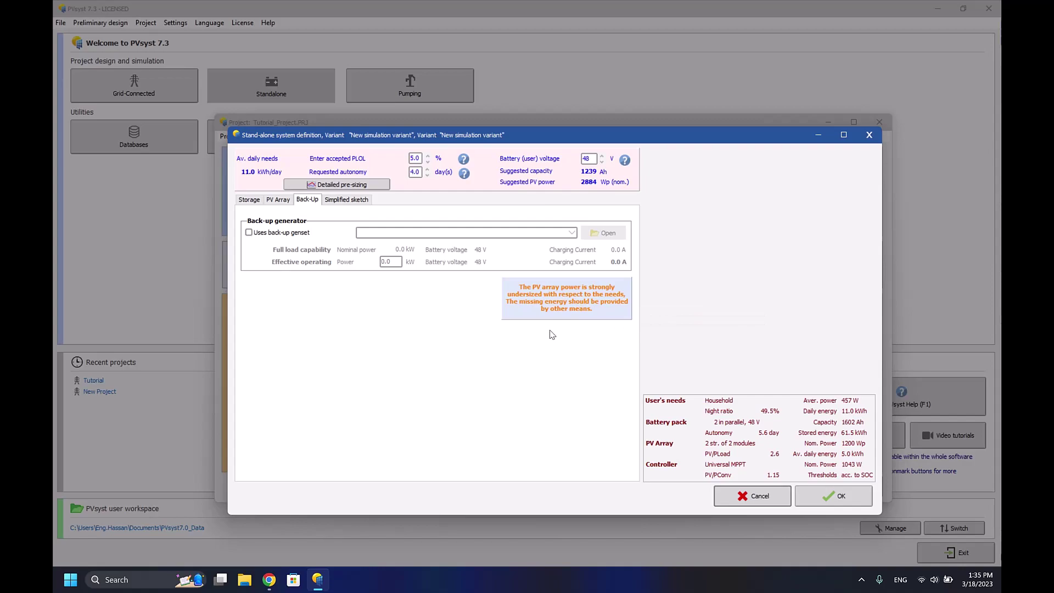
{"action": "left_click", "coordinate": [862, 503]}
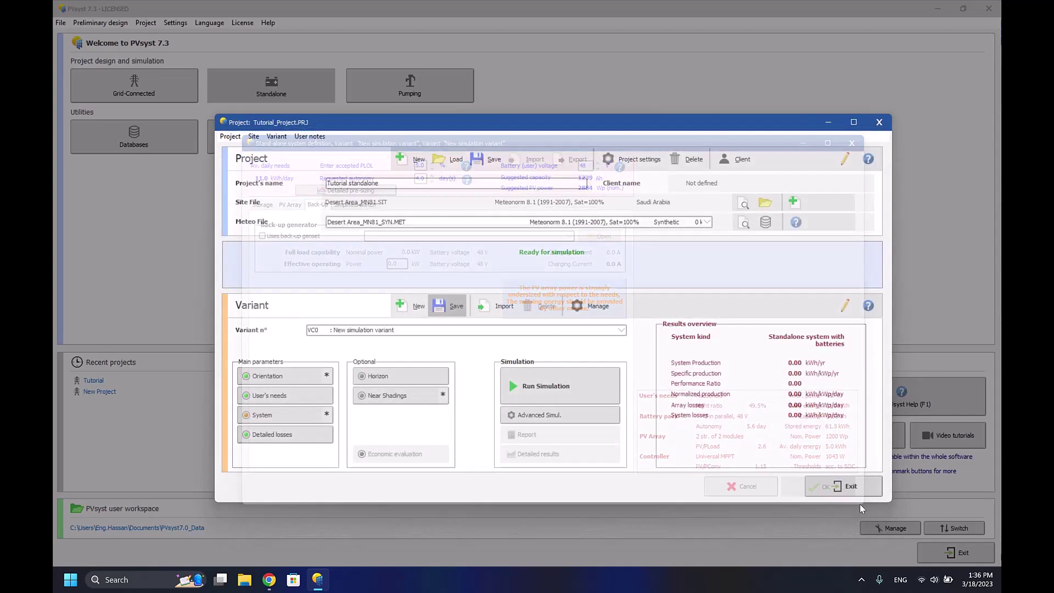
Rerun the simulation and check the report's 2079 kWh/yr production
{"action": "left_click", "coordinate": [587, 388]}
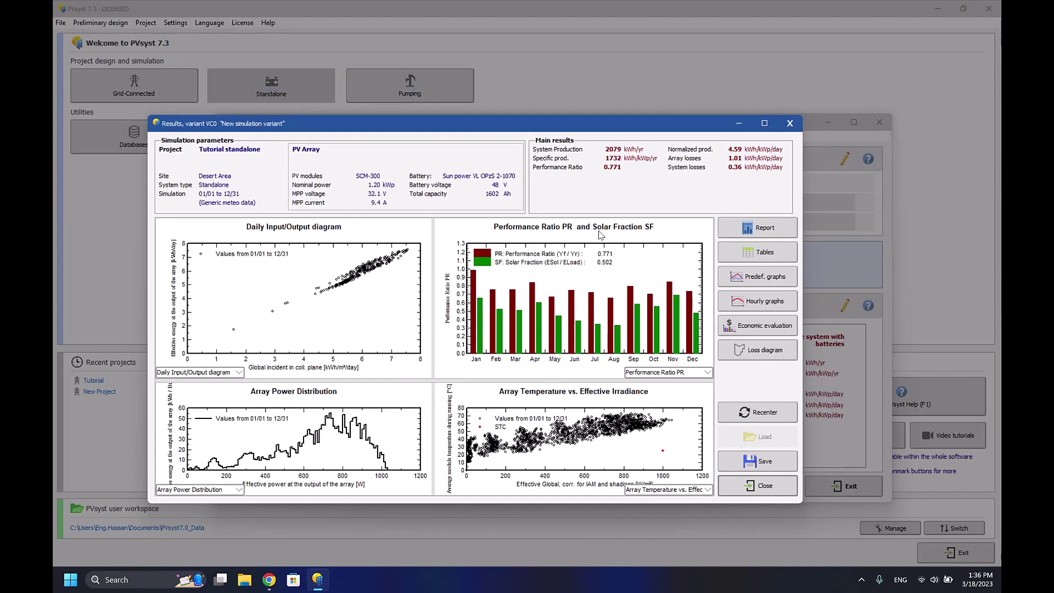
{"action": "left_click", "coordinate": [762, 227]}
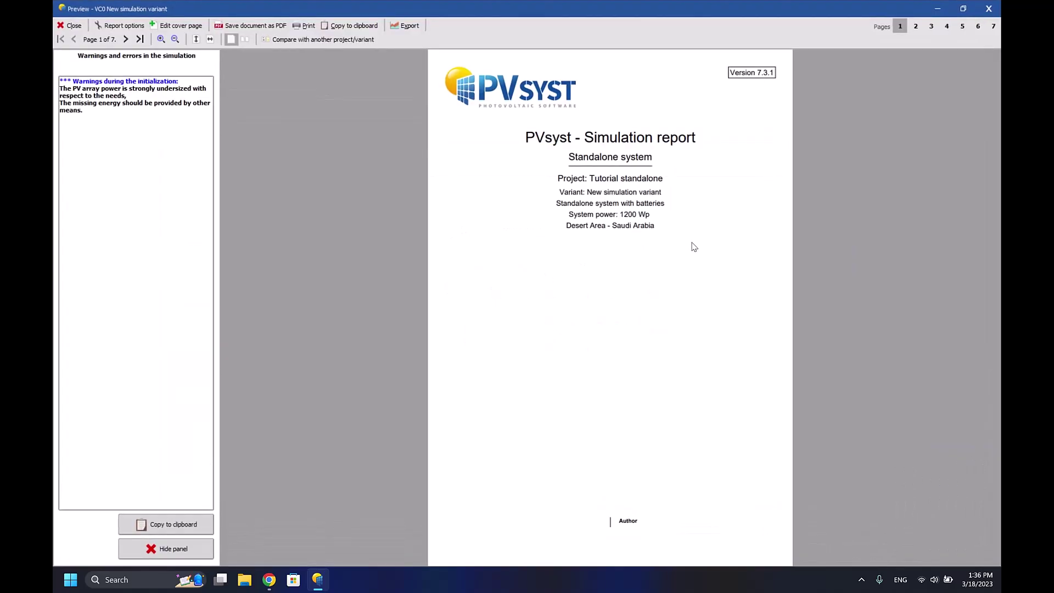
{"action": "scroll", "coordinate": [693, 247], "scroll_direction": "down", "scroll_amount": 5}
{"action": "scroll", "coordinate": [694, 246], "scroll_direction": "up", "scroll_amount": 1}
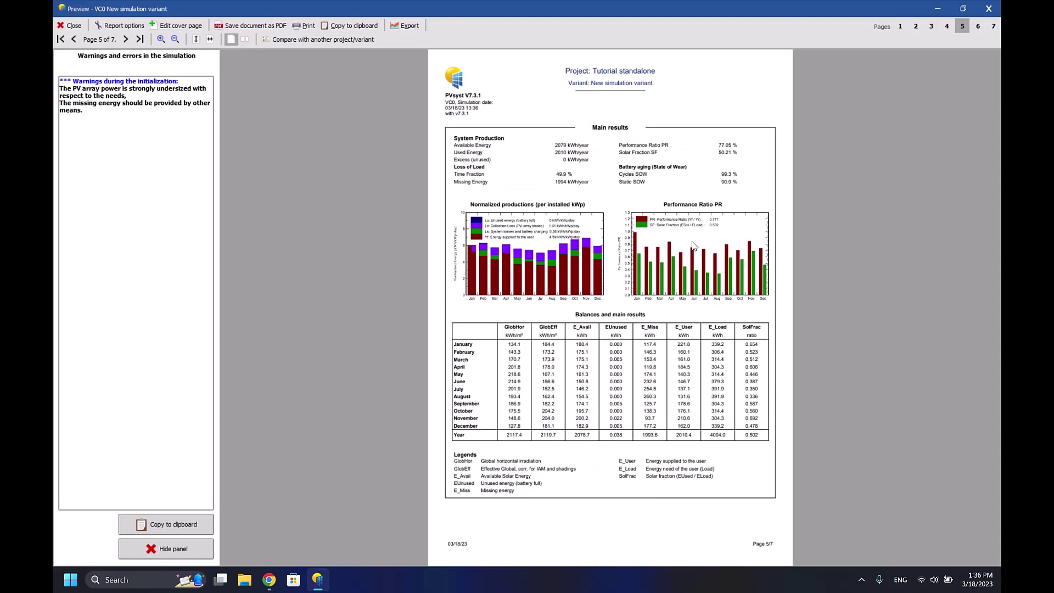
{"action": "left_click", "coordinate": [995, 10]}
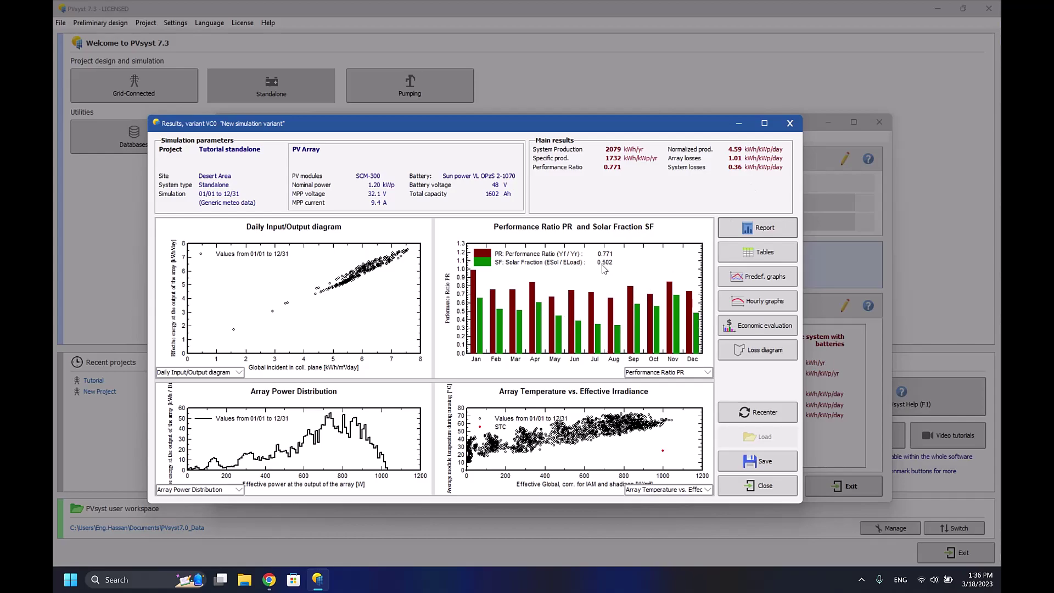
Restore the 2.40 kWp array and rerun: 4164 kWh/yr, PR 0.723, solar fraction 0.942
{"action": "left_click", "coordinate": [790, 123]}
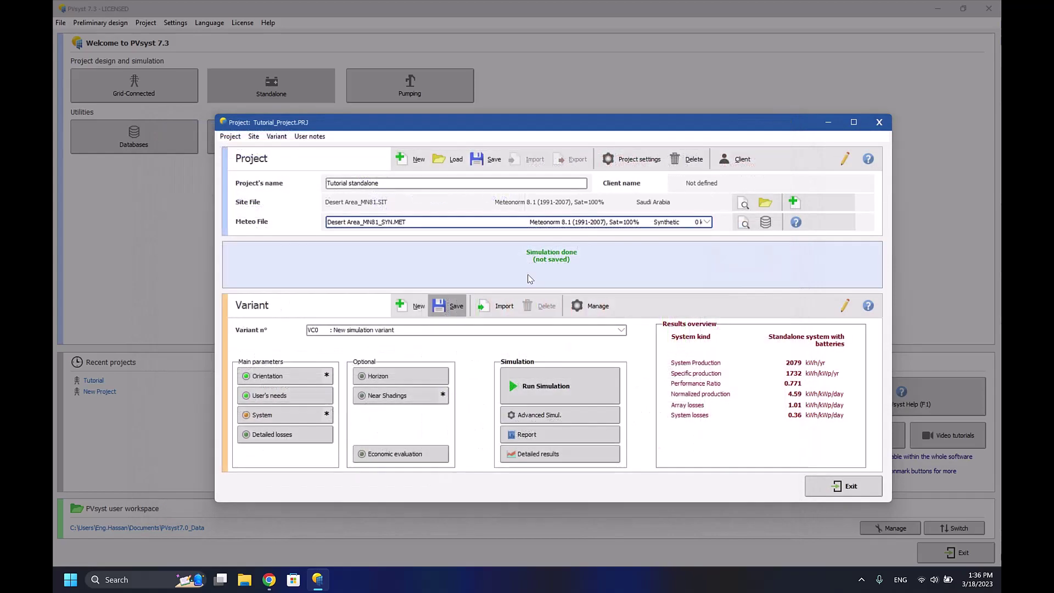
{"action": "left_click", "coordinate": [285, 415]}
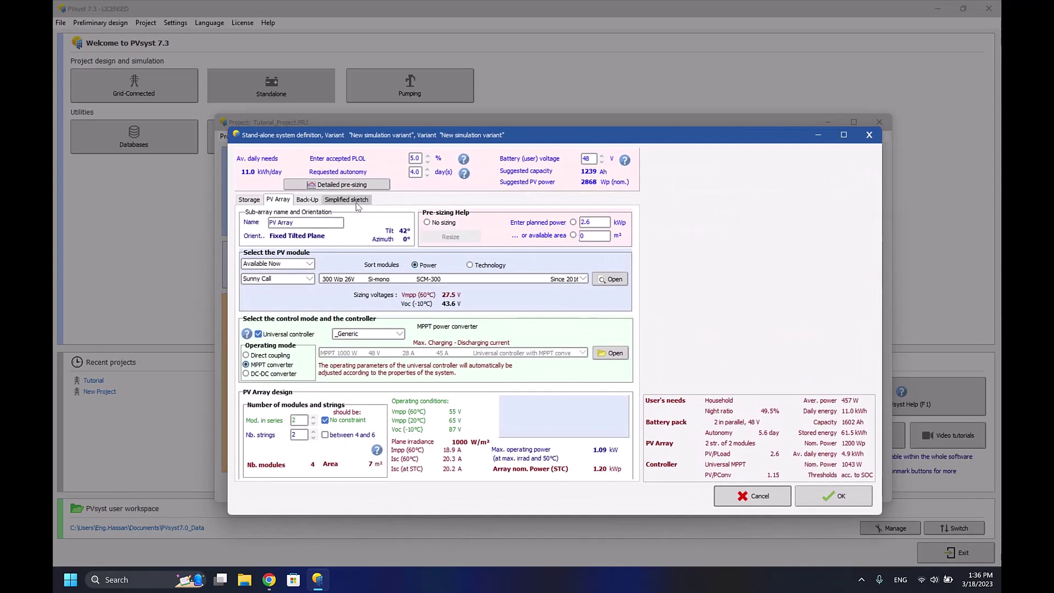
{"action": "left_click", "coordinate": [307, 199]}
{"action": "left_click", "coordinate": [277, 199]}
{"action": "left_click", "coordinate": [834, 496]}
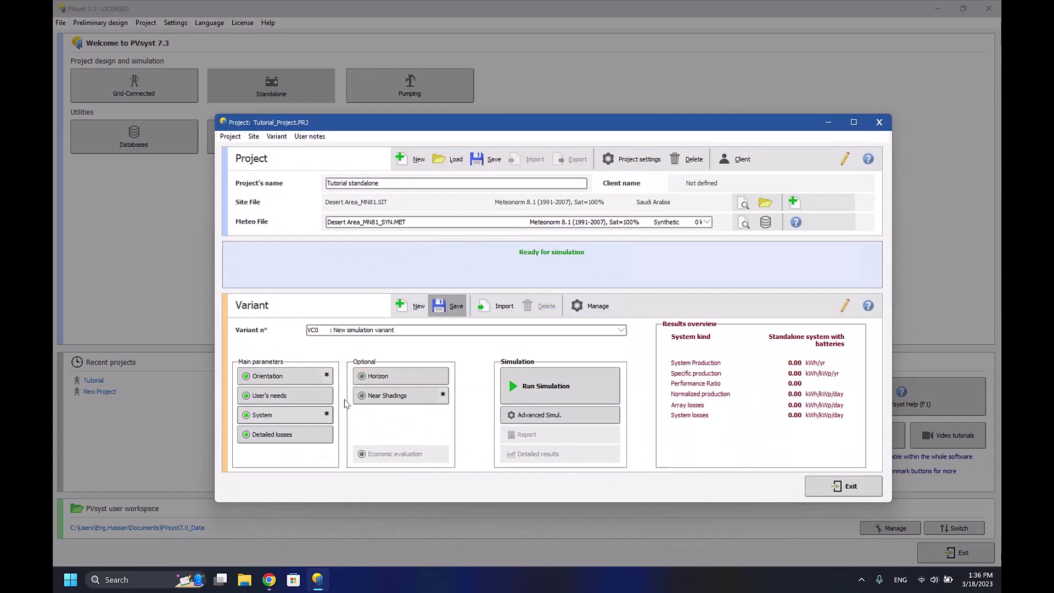
{"action": "left_click", "coordinate": [512, 381]}
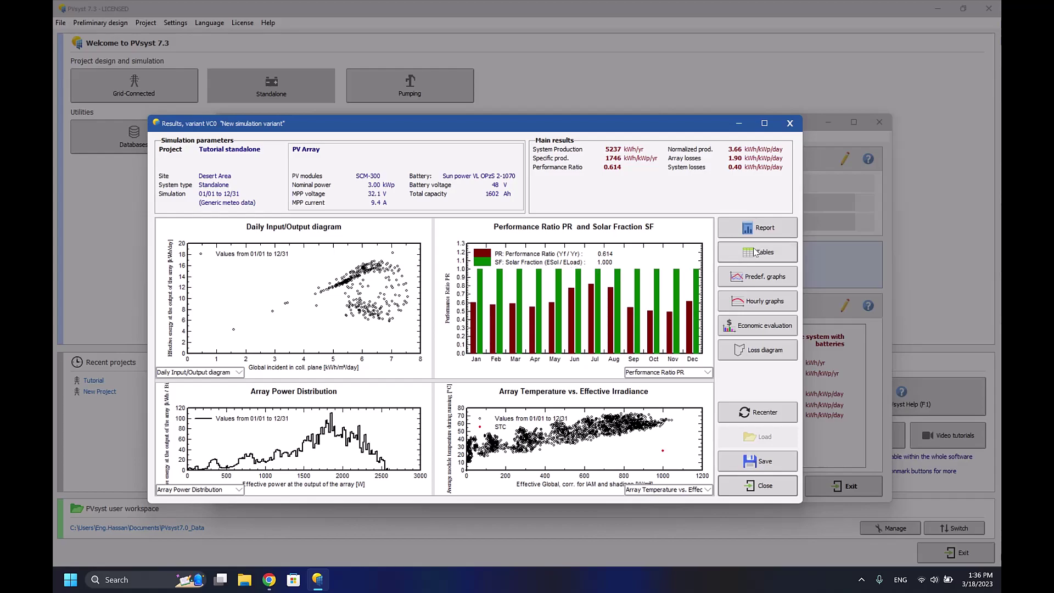
{"action": "left_click", "coordinate": [796, 123]}
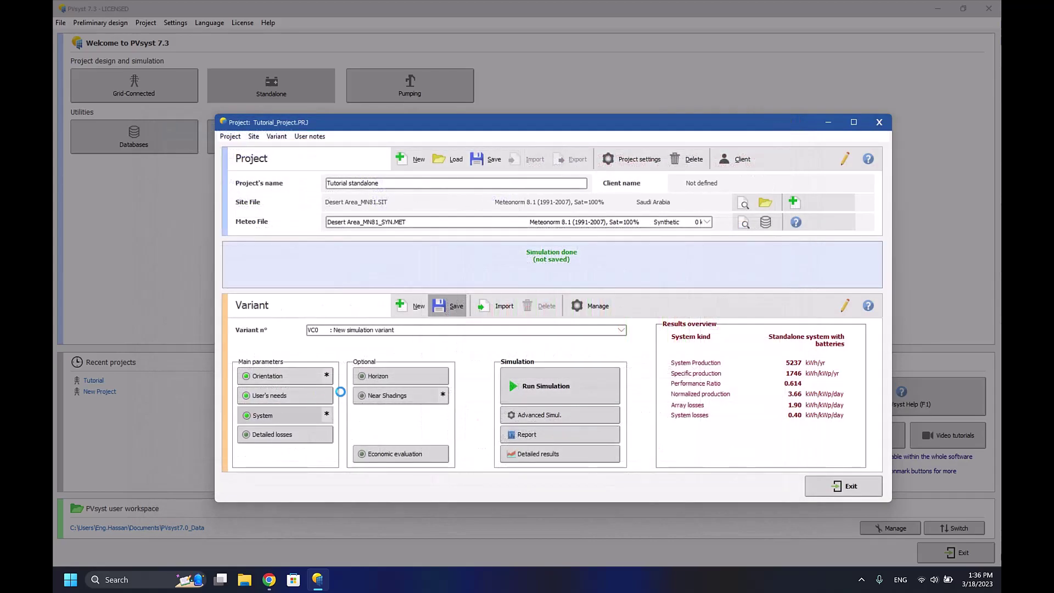
{"action": "left_click", "coordinate": [324, 415]}
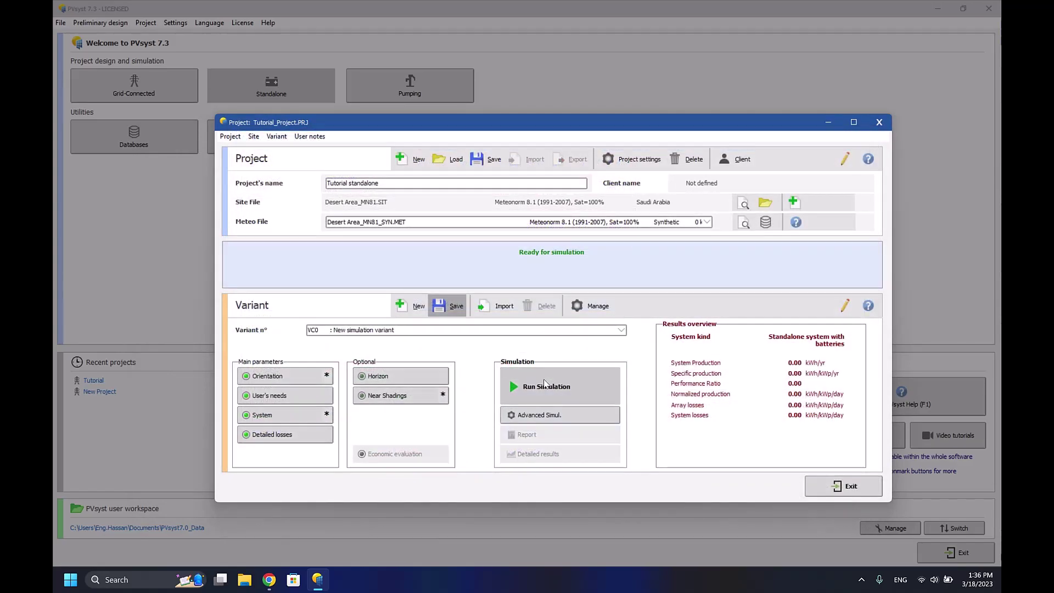
{"action": "left_click", "coordinate": [546, 386]}
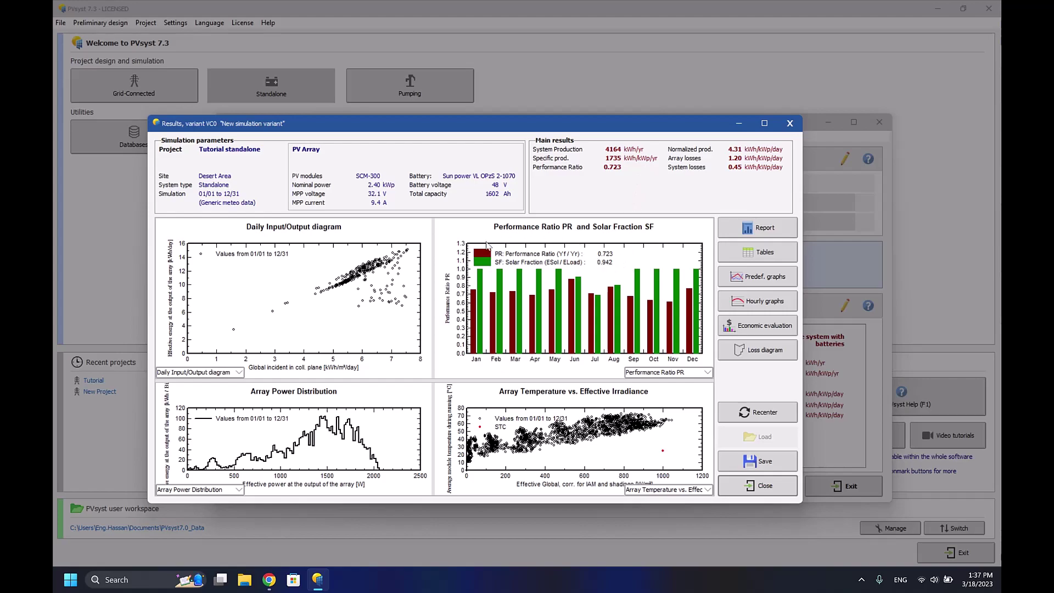
Review the system definition and detailed losses without changing them
{"action": "left_click", "coordinate": [790, 123]}
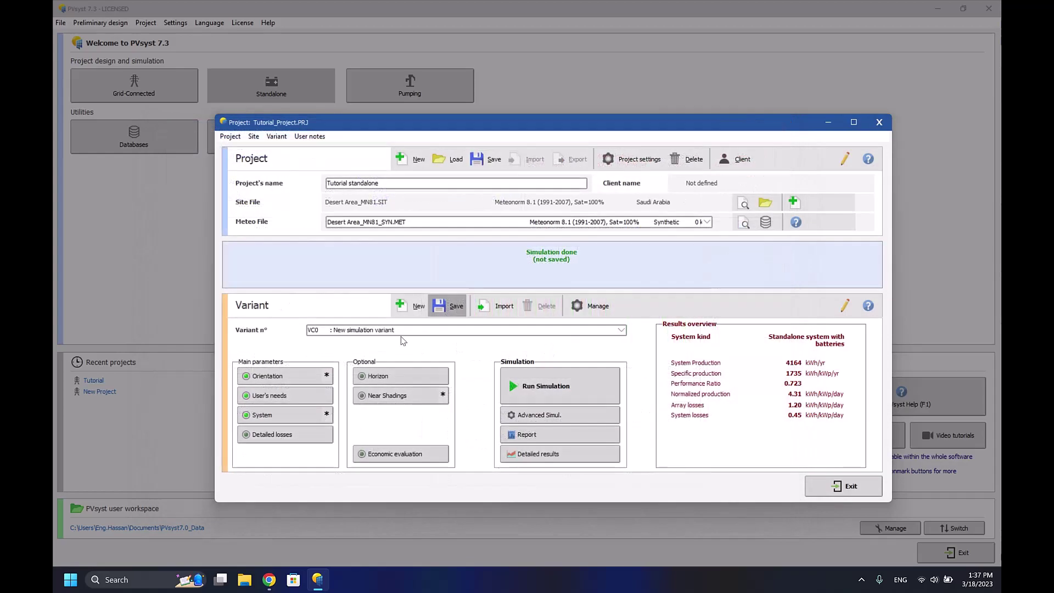
{"action": "left_click", "coordinate": [285, 416]}
{"action": "left_click", "coordinate": [869, 135]}
{"action": "left_click", "coordinate": [258, 437]}
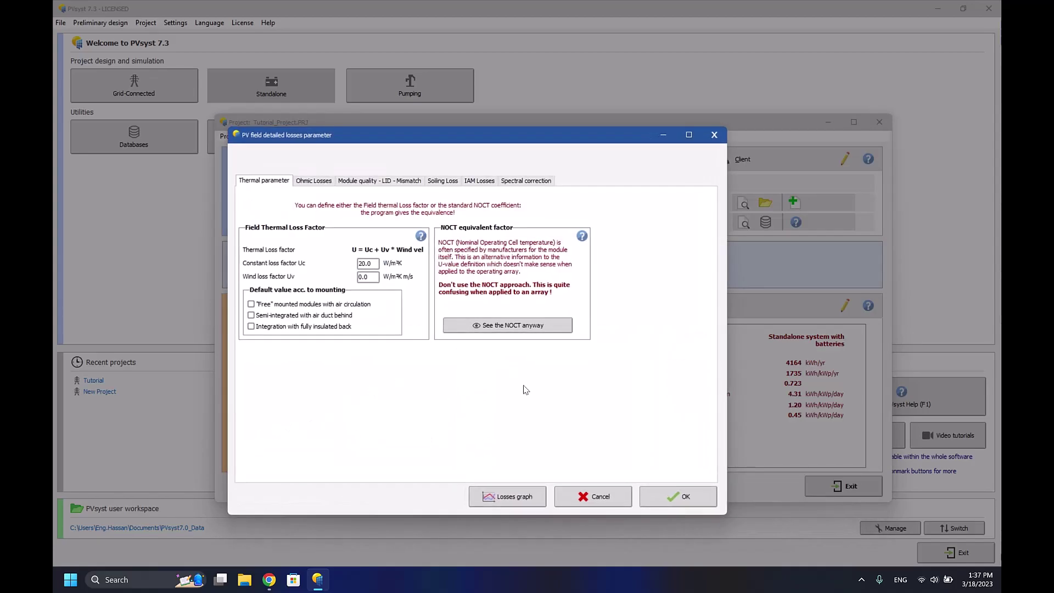
{"action": "left_click", "coordinate": [626, 487]}
Import the DEMO_Geneve_Grid near-shading scene and inspect it in 3D
{"action": "left_click", "coordinate": [428, 399]}
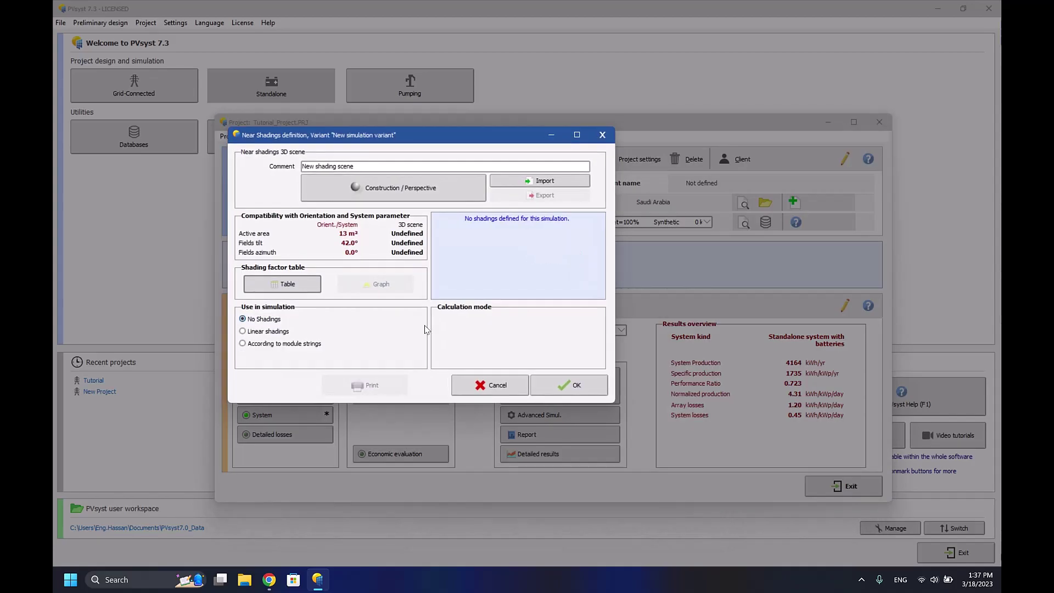
{"action": "left_click", "coordinate": [523, 178]}
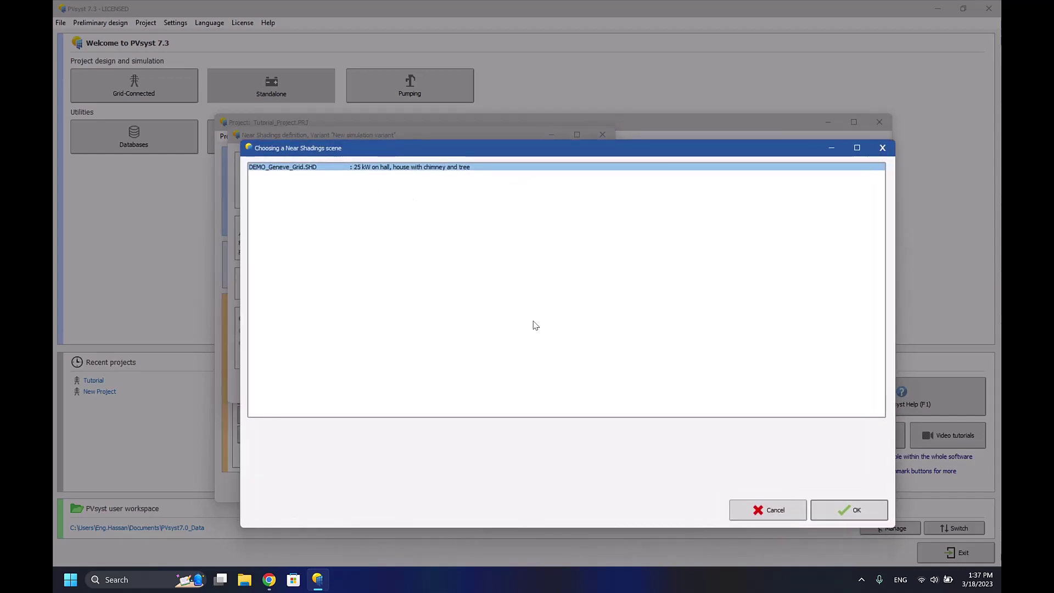
{"action": "left_click", "coordinate": [846, 512]}
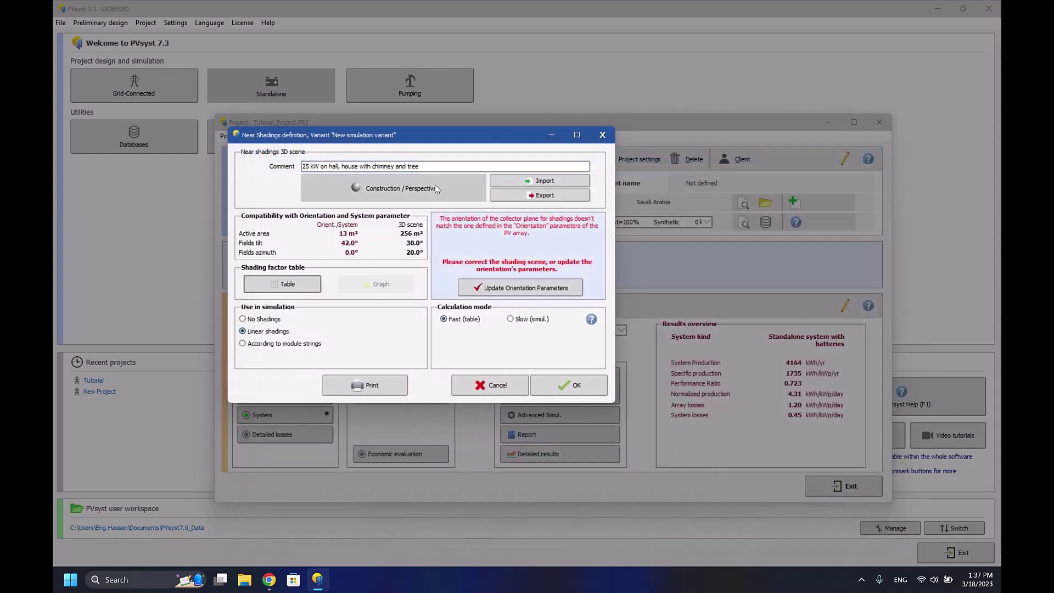
{"action": "left_click", "coordinate": [406, 190]}
{"action": "scroll", "coordinate": [354, 267], "scroll_direction": "down", "scroll_amount": 3}
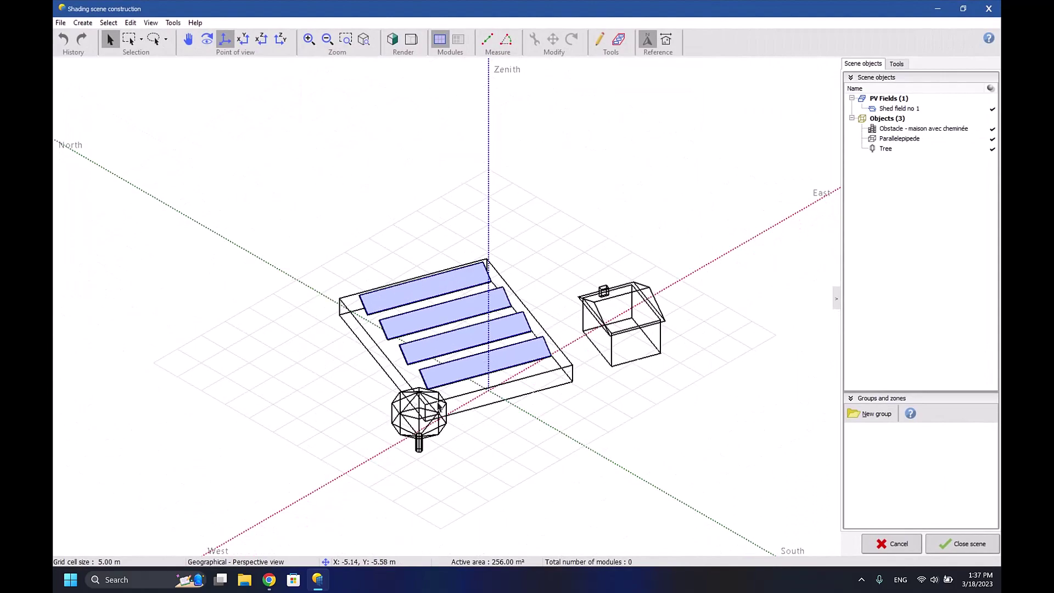
{"action": "scroll", "coordinate": [478, 378], "scroll_direction": "up", "scroll_amount": 1}
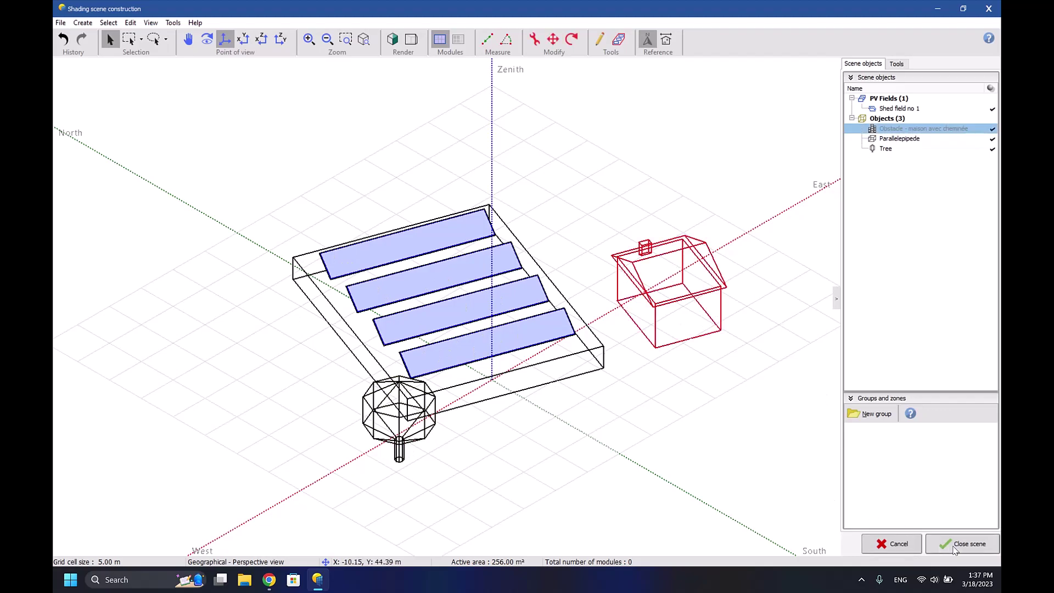
{"action": "left_click", "coordinate": [962, 544]}
{"action": "left_click", "coordinate": [567, 400]}
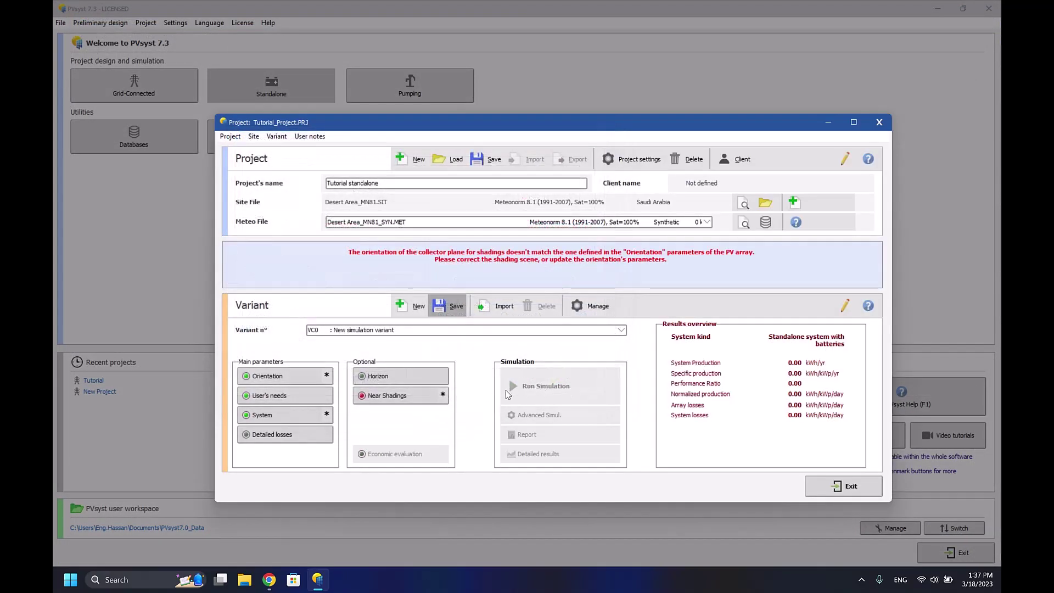
Align the array orientation to the scene's 30° tilt and 20° azimuth
{"action": "left_click", "coordinate": [404, 401]}
{"action": "left_click", "coordinate": [512, 291]}
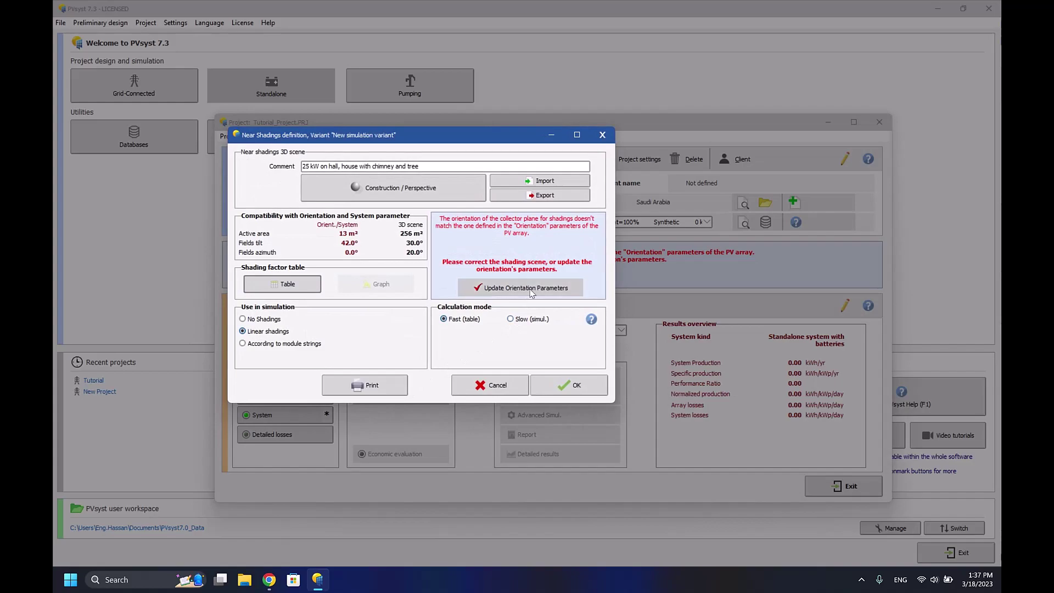
{"action": "left_click", "coordinate": [567, 390]}
Reopen the 3D scene and select Shed field no 1's position settings
{"action": "left_click", "coordinate": [411, 392]}
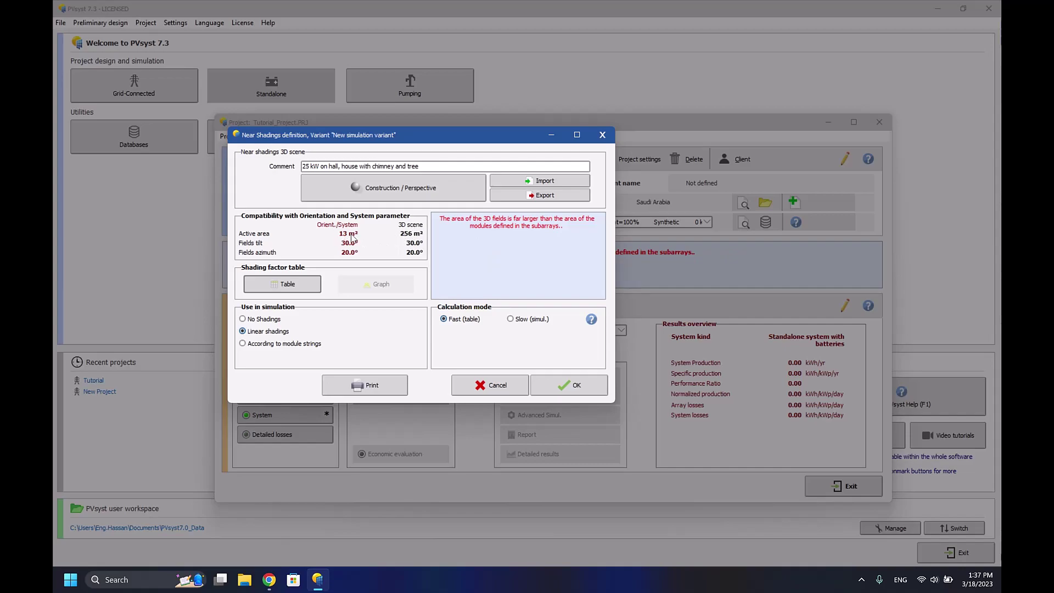
{"action": "left_click", "coordinate": [398, 198]}
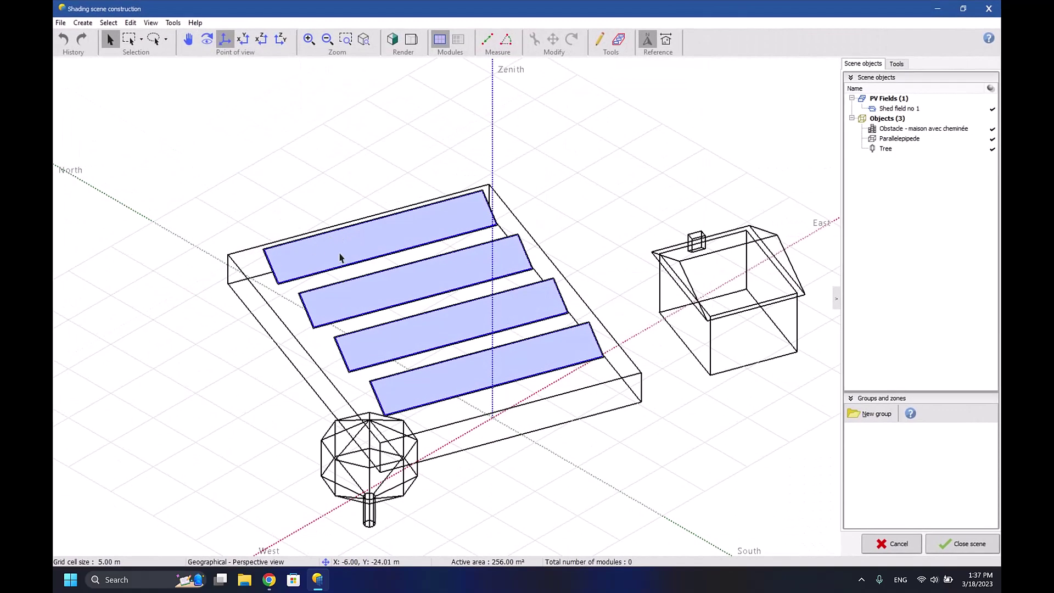
{"action": "left_click", "coordinate": [339, 255]}
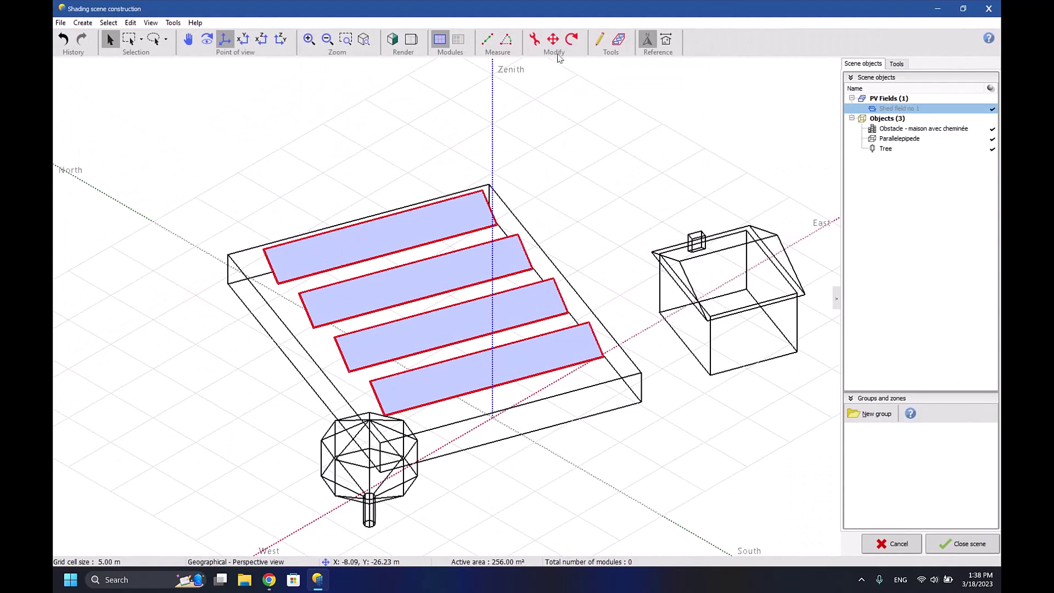
{"action": "left_click", "coordinate": [551, 39]}
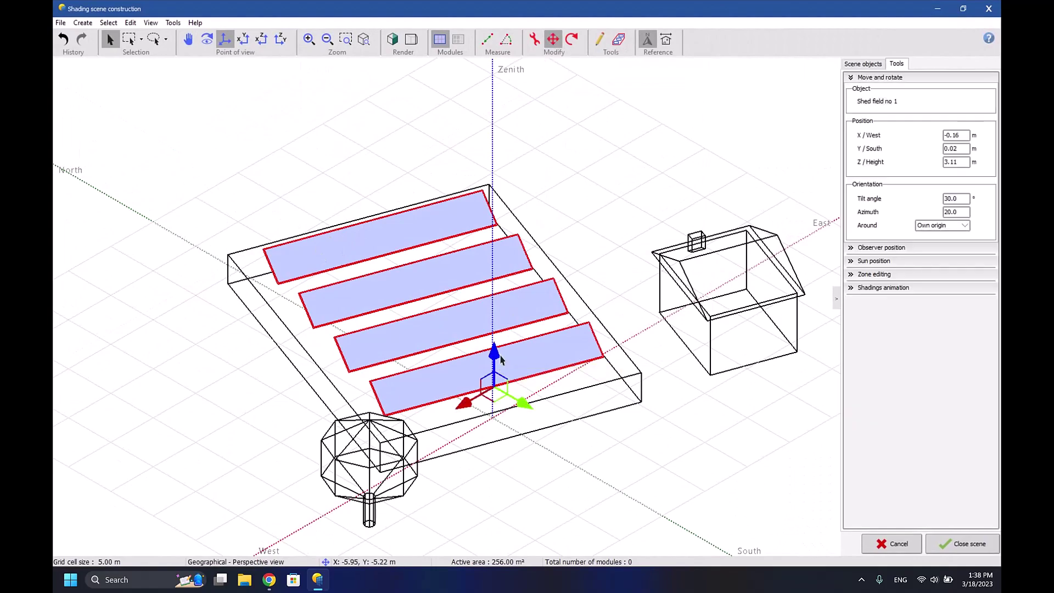
Drag the shed field's corner to cut its active area from 256 m² to about 53 m²
{"action": "left_click", "coordinate": [536, 40]}
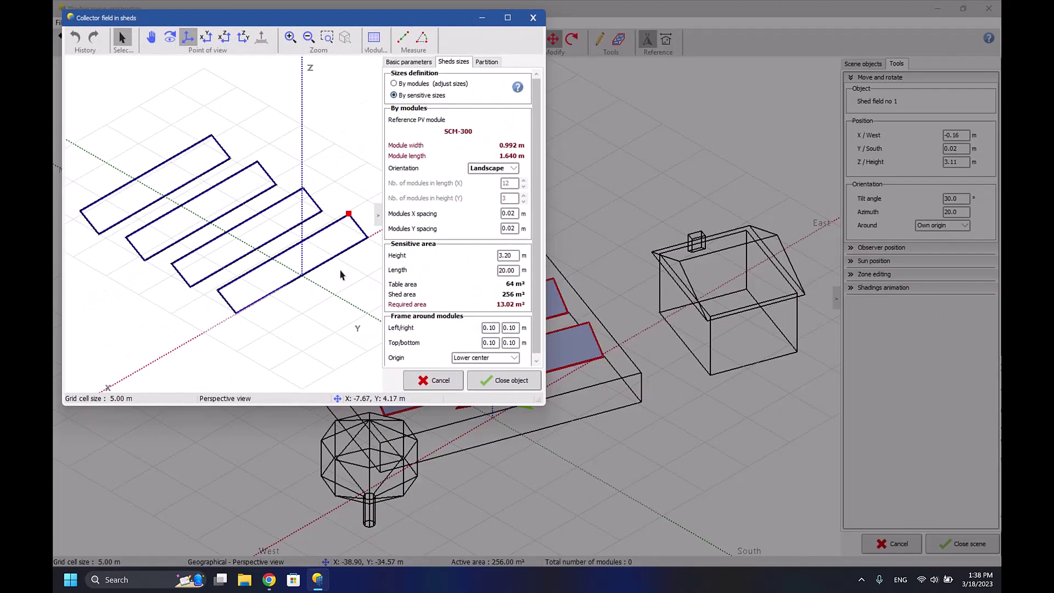
{"action": "left_click_drag", "start_coordinate": [348, 214], "coordinate": [311, 246]}
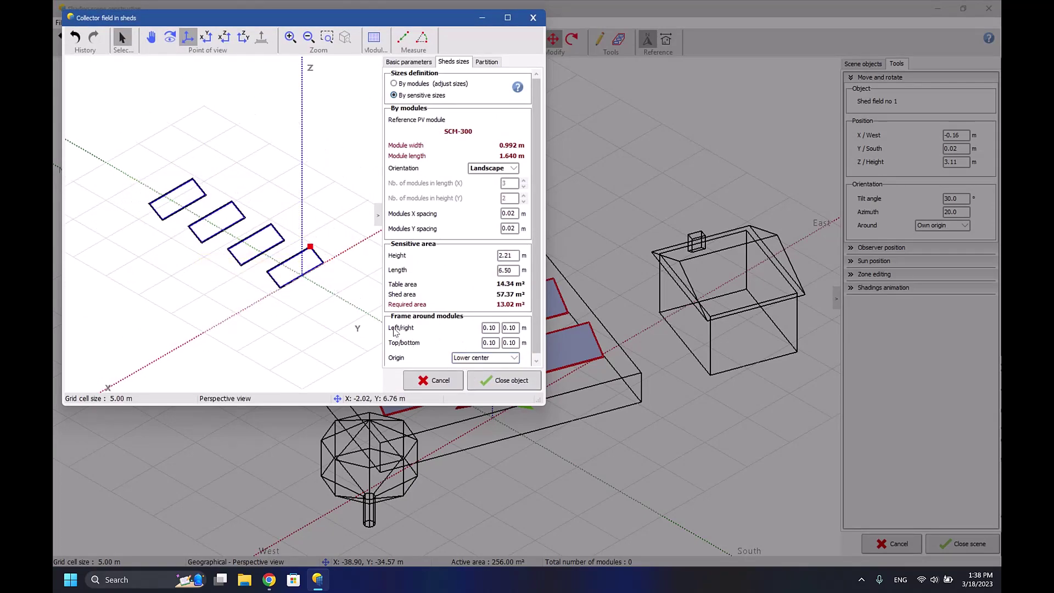
{"action": "mouse_move", "coordinate": [310, 247]}
{"action": "left_mouse_down"}
{"action": "mouse_move", "coordinate": [352, 193]}
{"action": "mouse_move", "coordinate": [303, 246]}
{"action": "left_mouse_up"}
{"action": "left_click", "coordinate": [526, 375]}
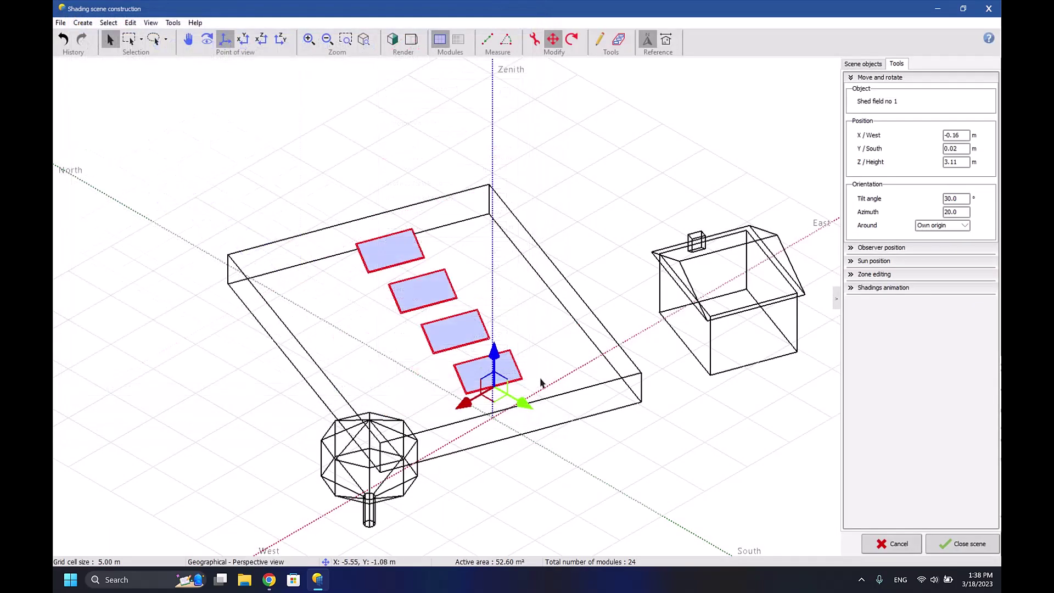
{"action": "left_click", "coordinate": [967, 546]}
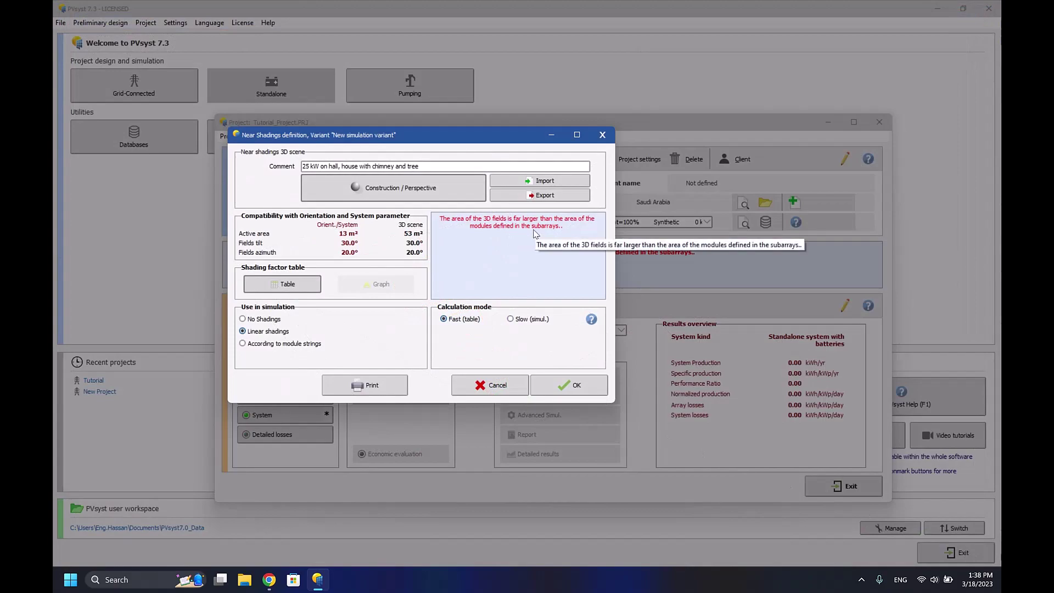
Shrink Shed field no 1 to about 13.6 m² to match the 13 m² module area
{"action": "left_click", "coordinate": [543, 181]}
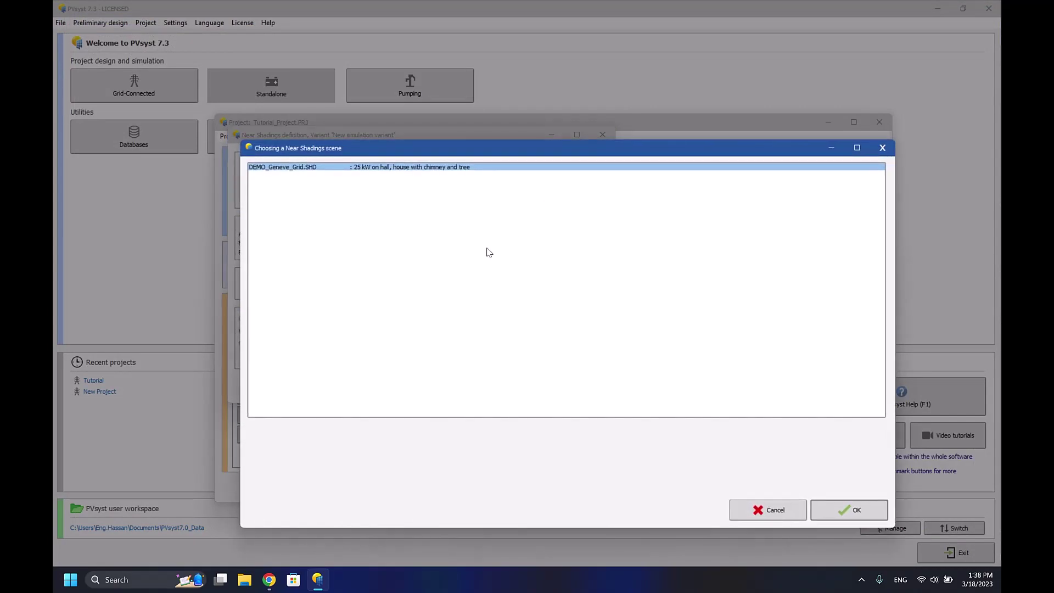
{"action": "left_click", "coordinate": [850, 510]}
{"action": "left_click", "coordinate": [538, 189]}
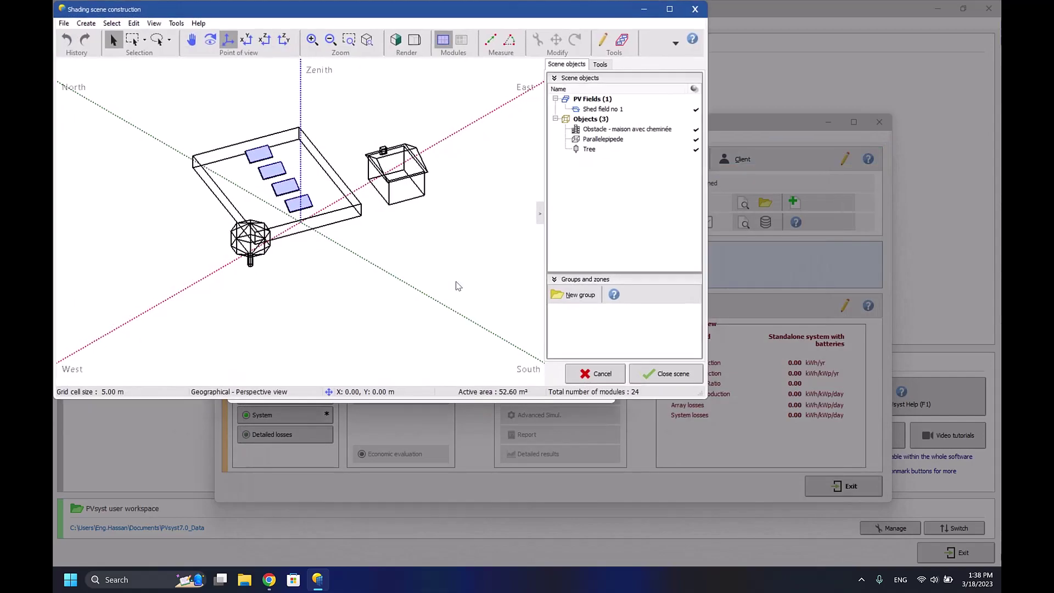
{"action": "left_click", "coordinate": [416, 304]}
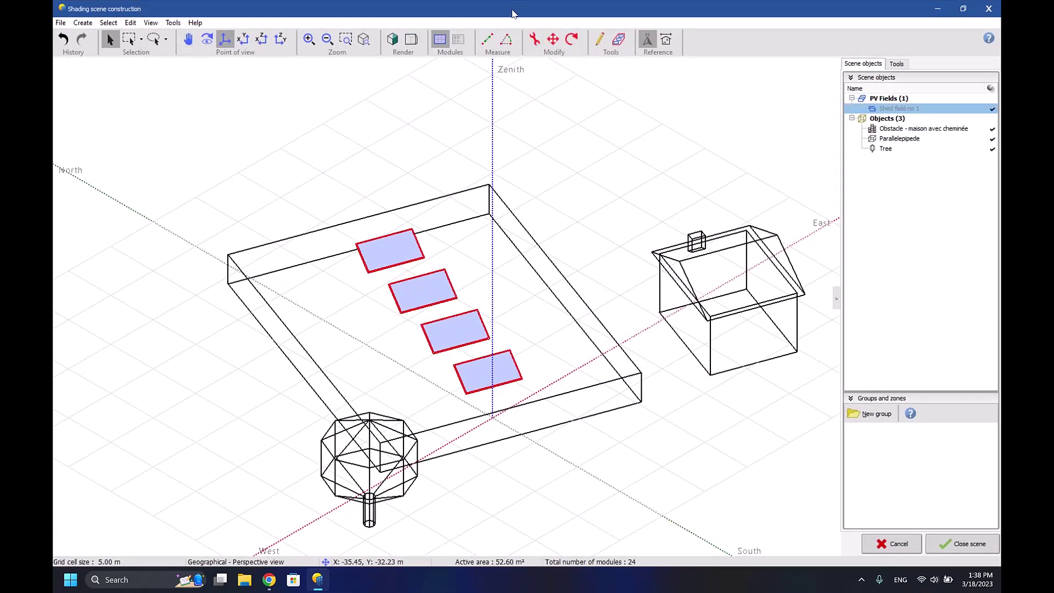
{"action": "double_click", "coordinate": [548, 382]}
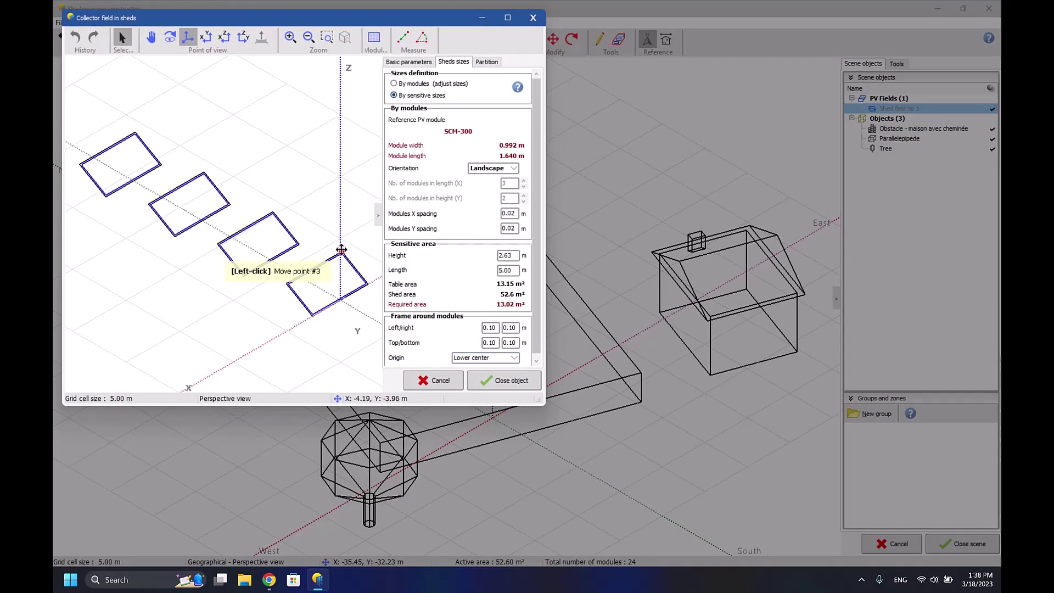
{"action": "left_click_drag", "start_coordinate": [342, 251], "coordinate": [341, 274]}
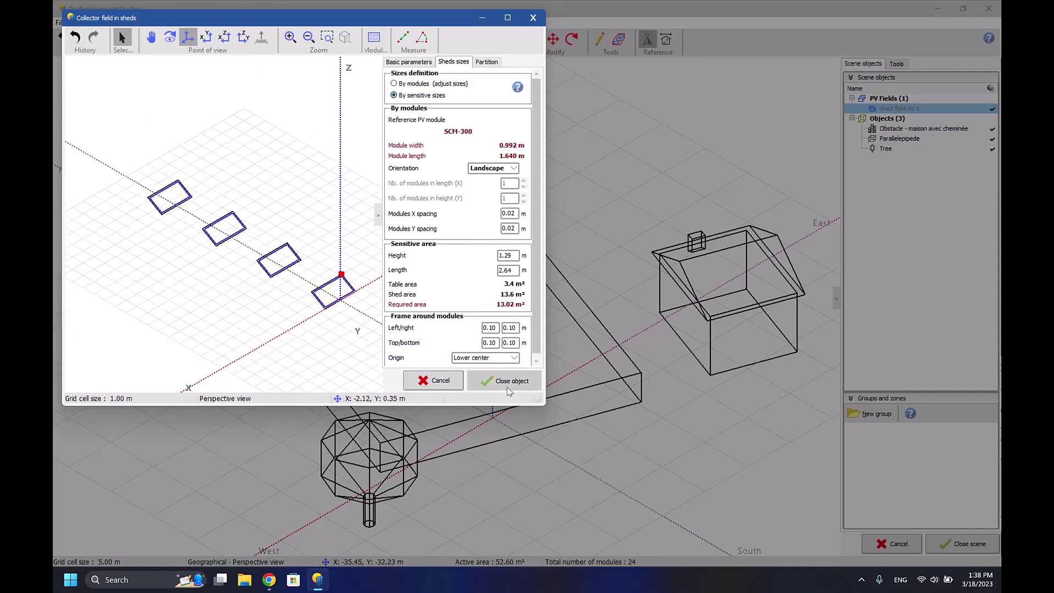
{"action": "left_click", "coordinate": [512, 383]}
{"action": "left_click", "coordinate": [961, 544]}
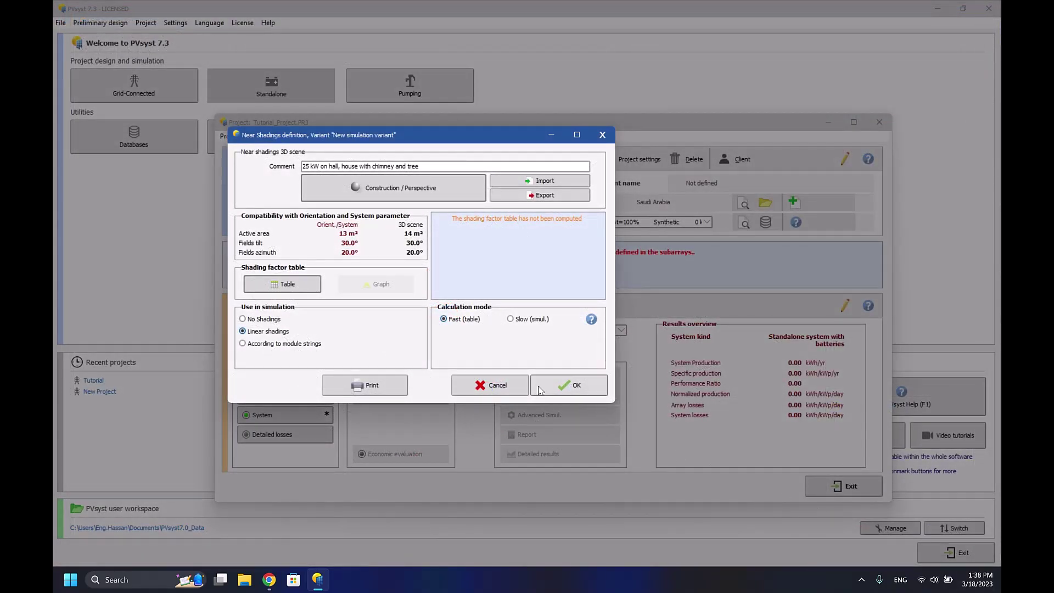
Delete the parallelepiped object from the 3D shading scene
{"action": "left_click", "coordinate": [462, 189]}
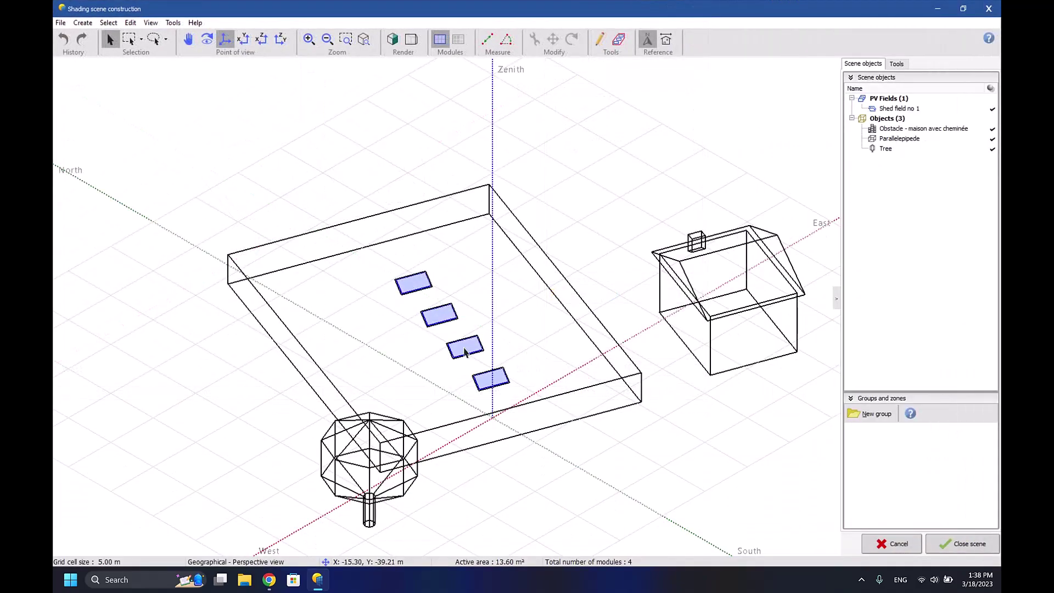
{"action": "scroll", "coordinate": [465, 355], "scroll_direction": "up", "scroll_amount": 3}
{"action": "scroll", "coordinate": [464, 355], "scroll_direction": "down", "scroll_amount": 5}
{"action": "left_click", "coordinate": [552, 375]}
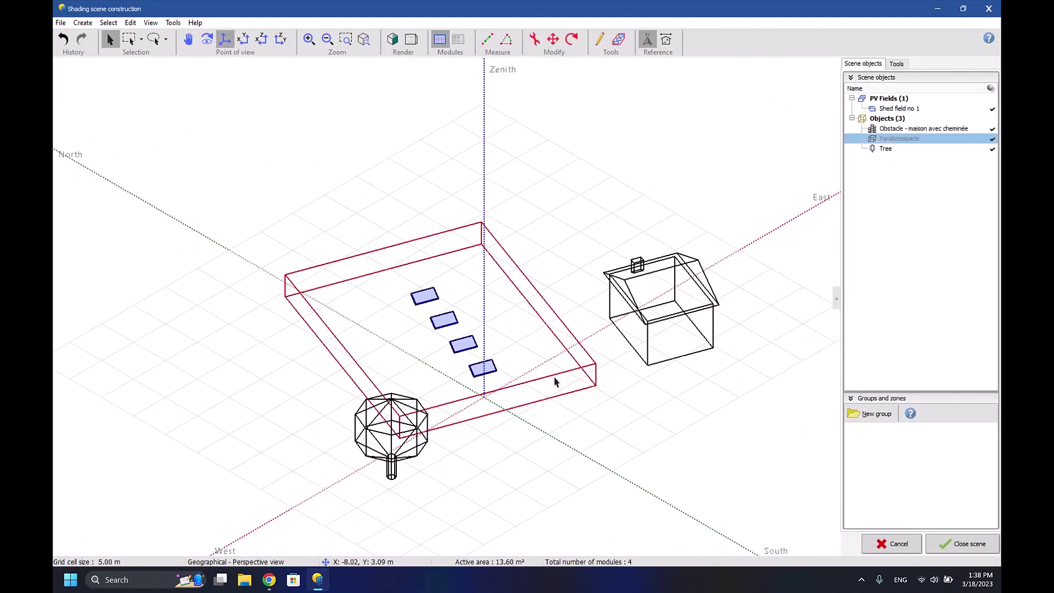
{"action": "key", "text": "Delete"}
{"action": "scroll", "coordinate": [553, 377], "scroll_direction": "up", "scroll_amount": 2}
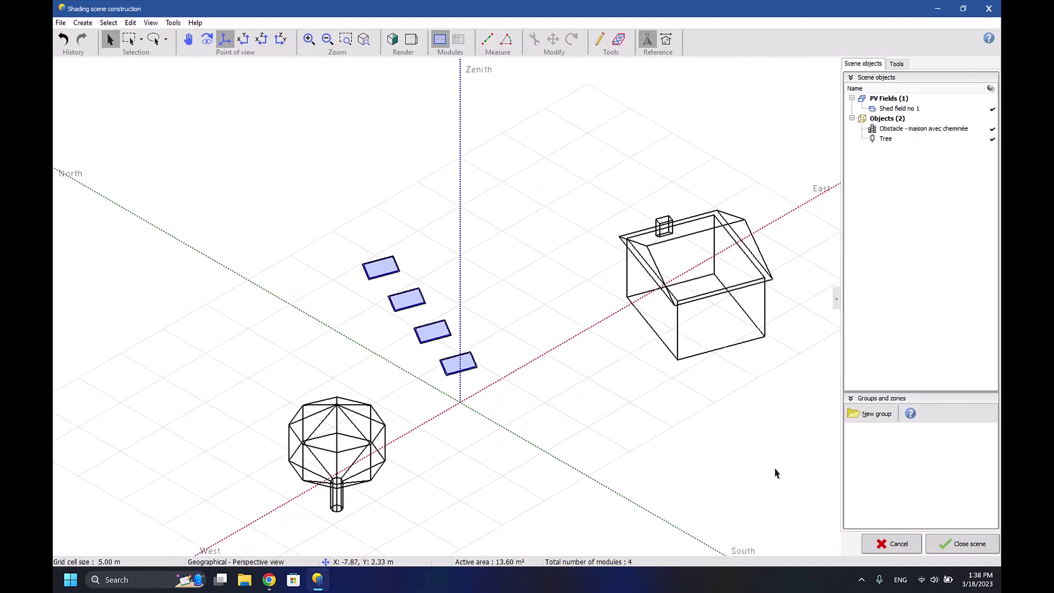
{"action": "left_click", "coordinate": [962, 544]}
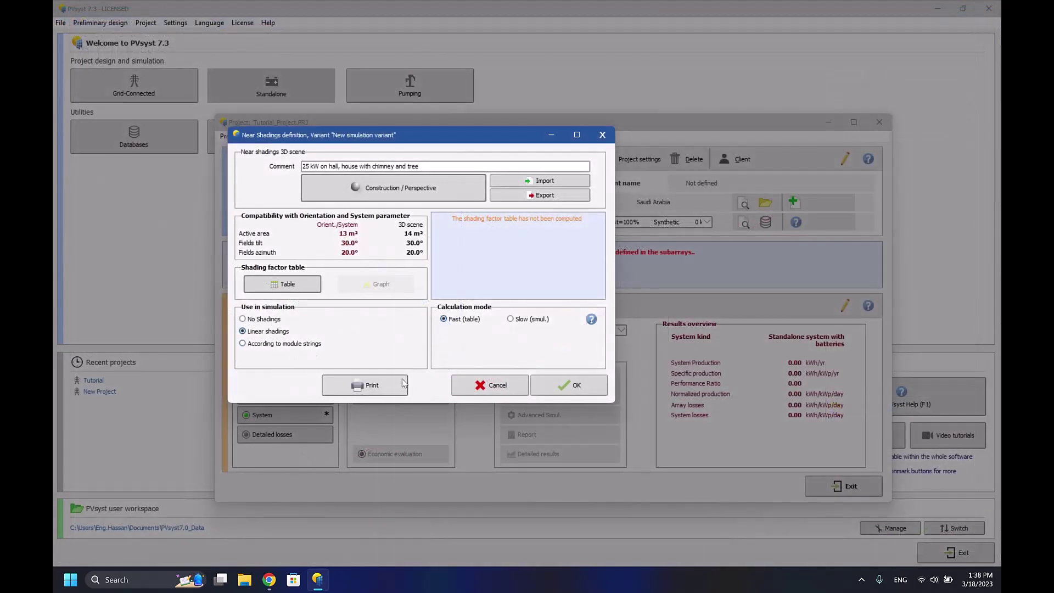
Compute the shading factor table and rerun the simulation, giving 4204 kWh/yr
{"action": "left_click", "coordinate": [565, 384]}
{"action": "left_click", "coordinate": [570, 331]}
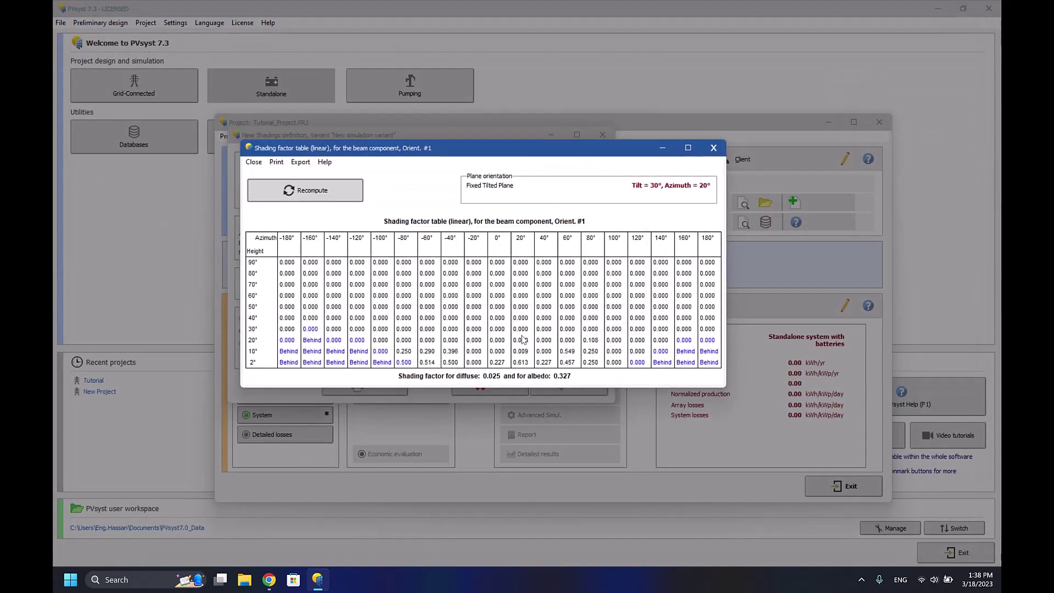
{"action": "left_click", "coordinate": [714, 148]}
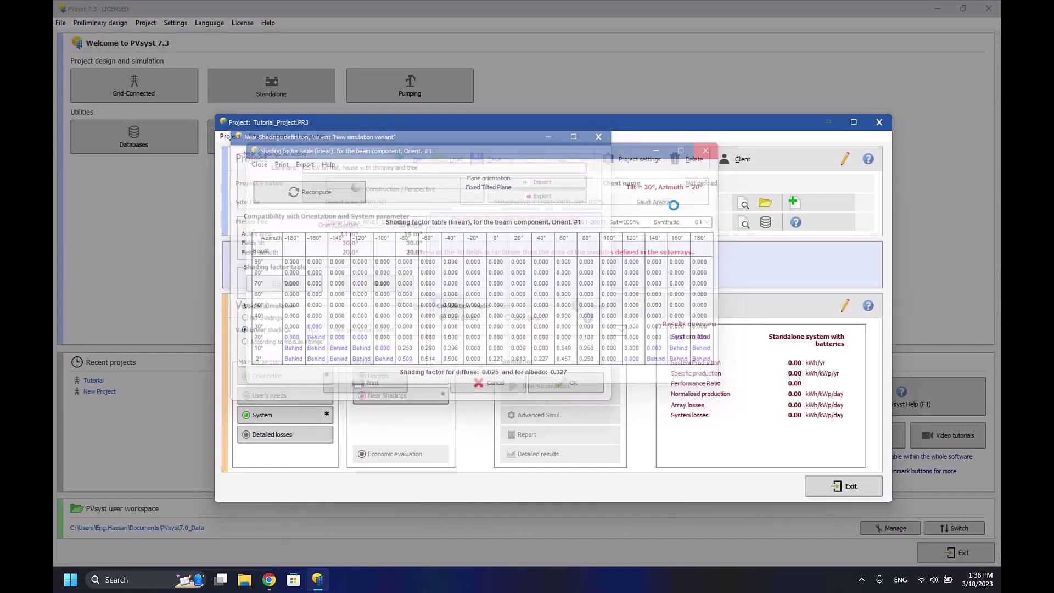
{"action": "left_click", "coordinate": [536, 388]}
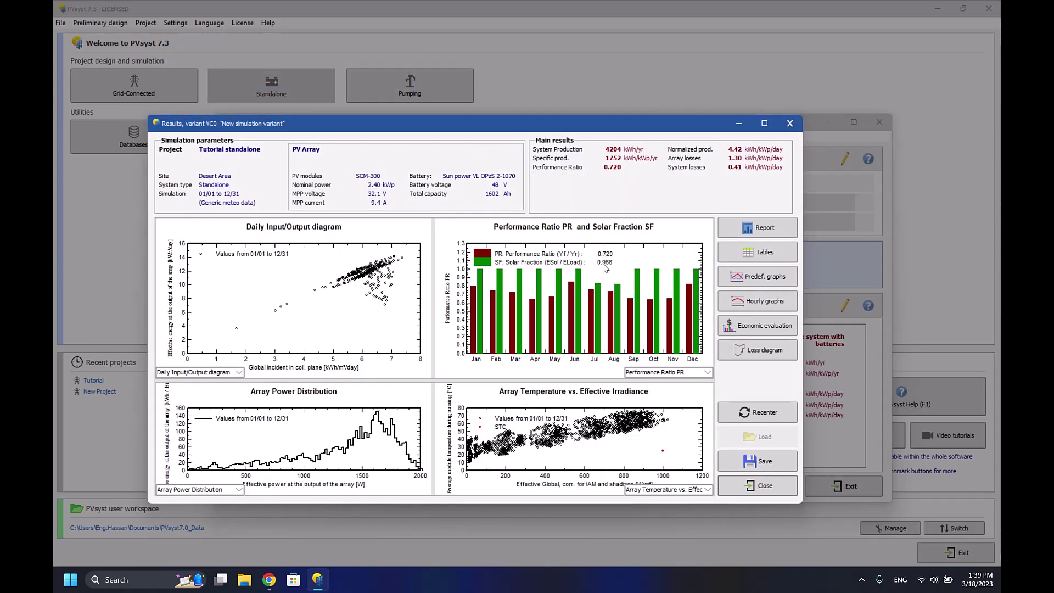
Reconfirm the stand-alone system definition after leaving the results
{"action": "left_click", "coordinate": [790, 123]}
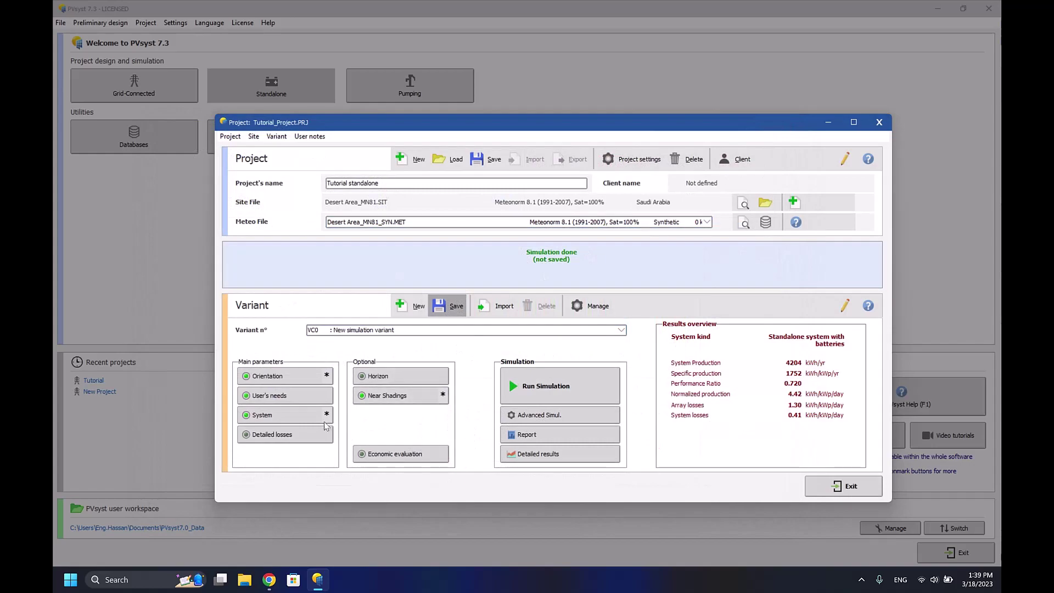
{"action": "left_click", "coordinate": [301, 417]}
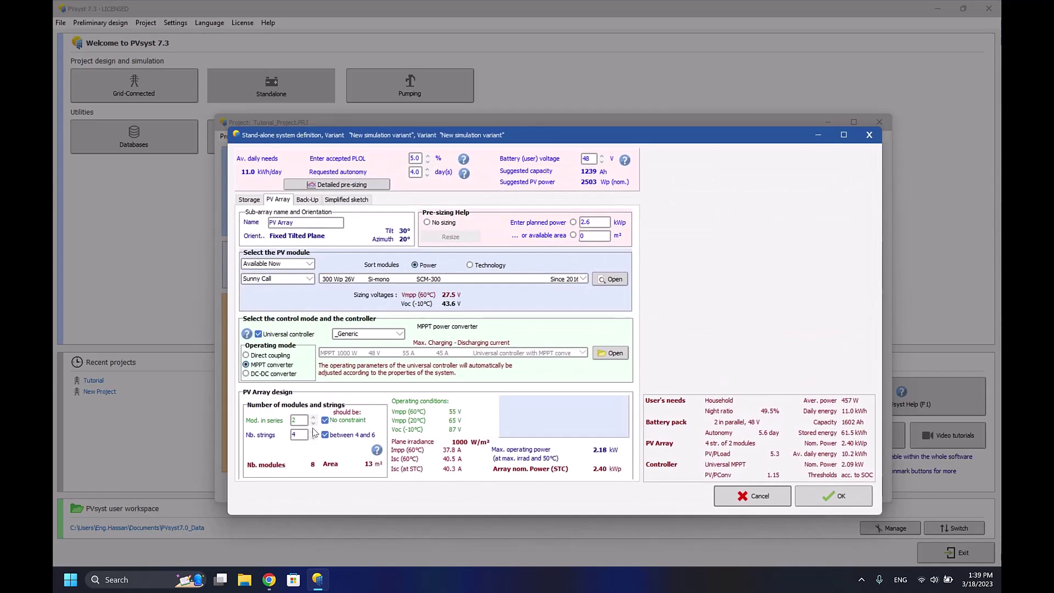
{"action": "left_click", "coordinate": [816, 486]}
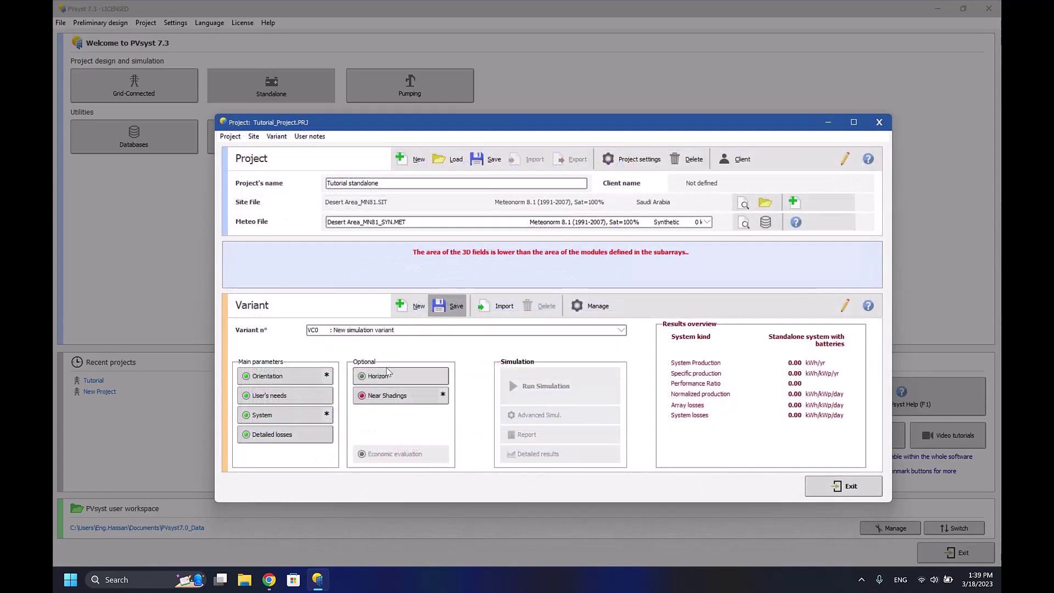
Enlarge the sheds in the 3D scene so the field covers 16 m²
{"action": "left_click", "coordinate": [413, 396]}
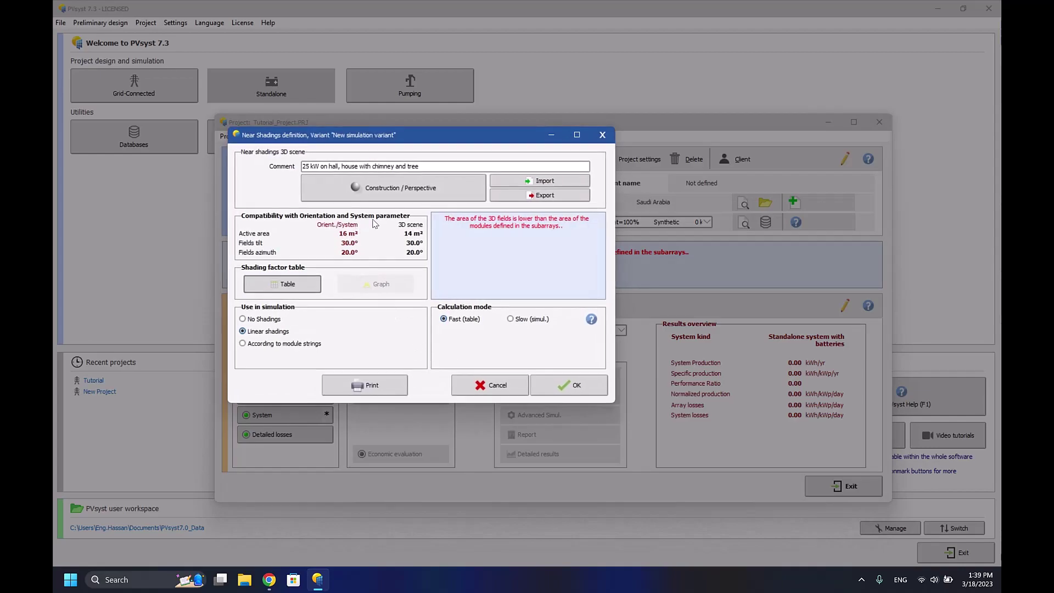
{"action": "left_click", "coordinate": [400, 188]}
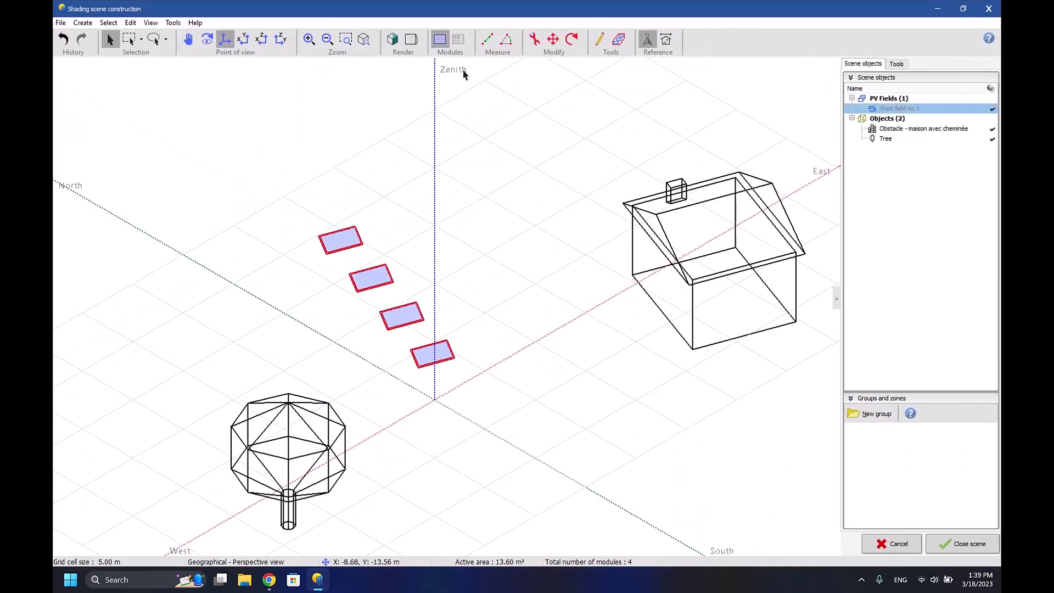
{"action": "double_click", "coordinate": [432, 354]}
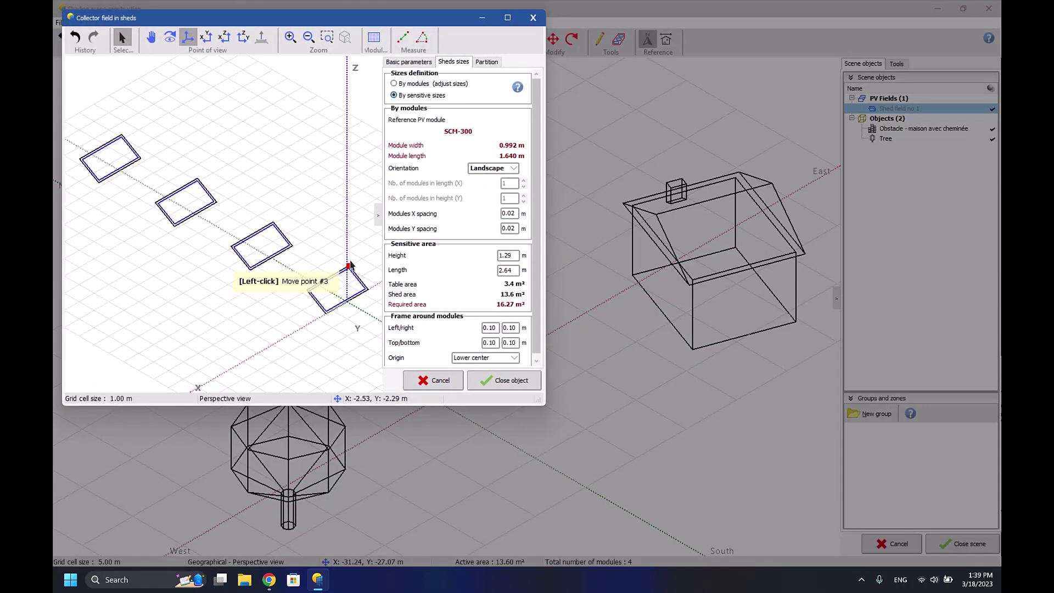
{"action": "left_click_drag", "start_coordinate": [349, 265], "coordinate": [350, 263]}
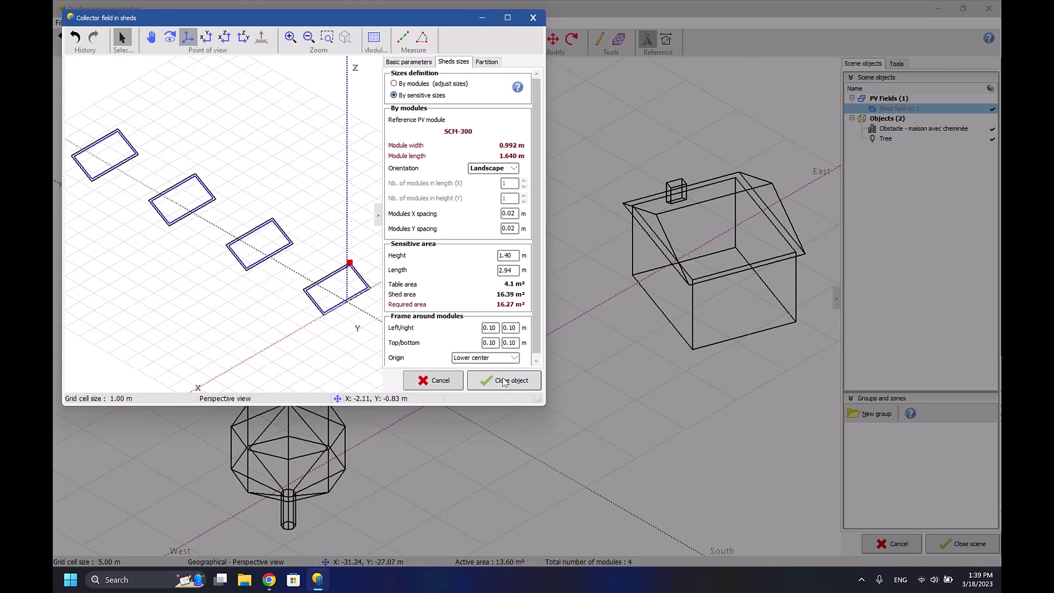
{"action": "left_click", "coordinate": [503, 380]}
Accept the near shadings definition and recompute the shading factor table
{"action": "left_click", "coordinate": [975, 547]}
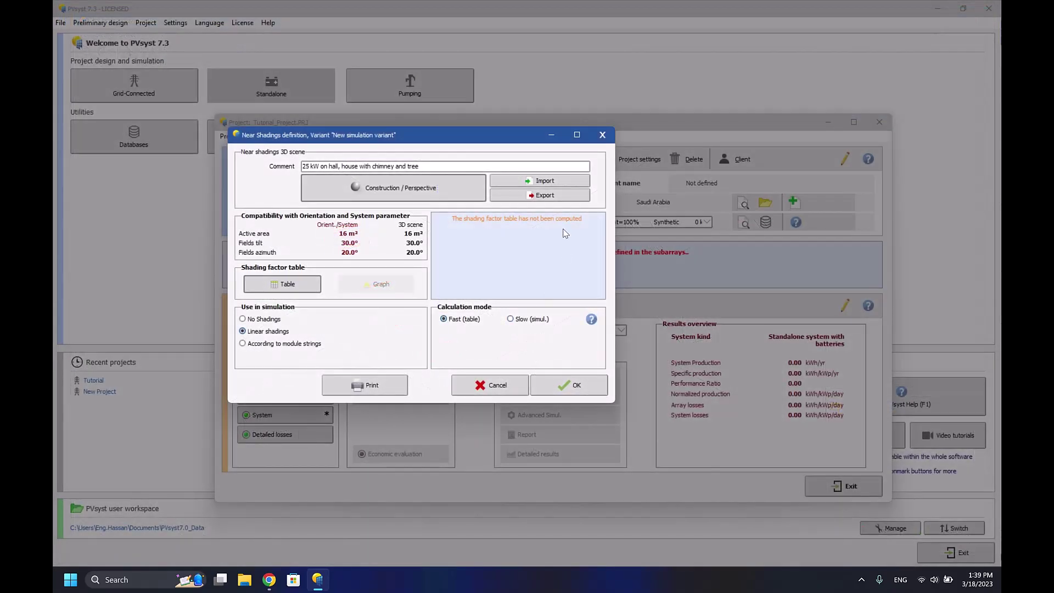
{"action": "left_click", "coordinate": [571, 385]}
{"action": "left_click", "coordinate": [569, 331]}
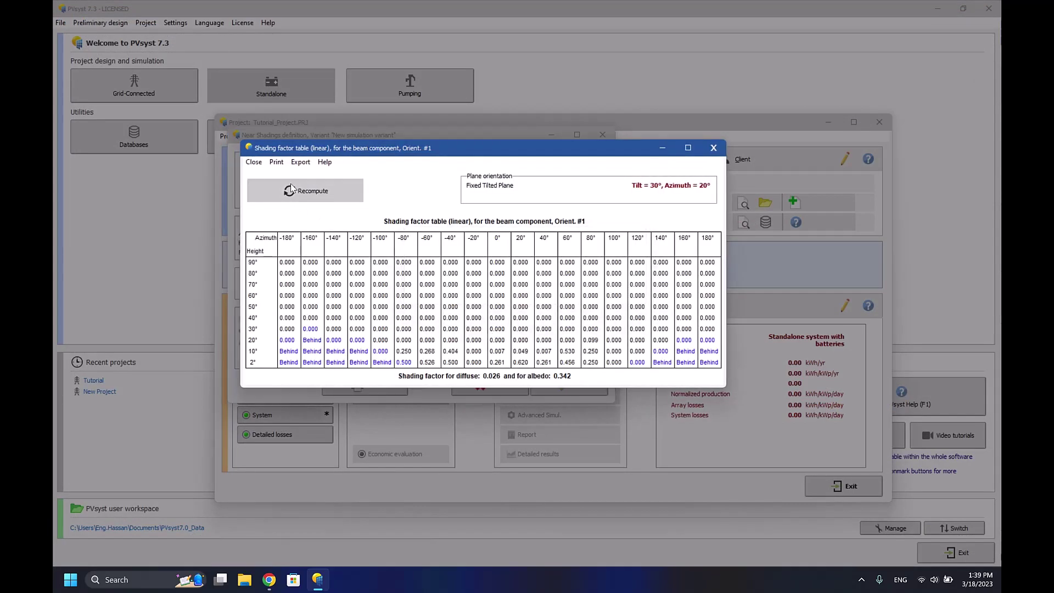
{"action": "left_click", "coordinate": [705, 151]}
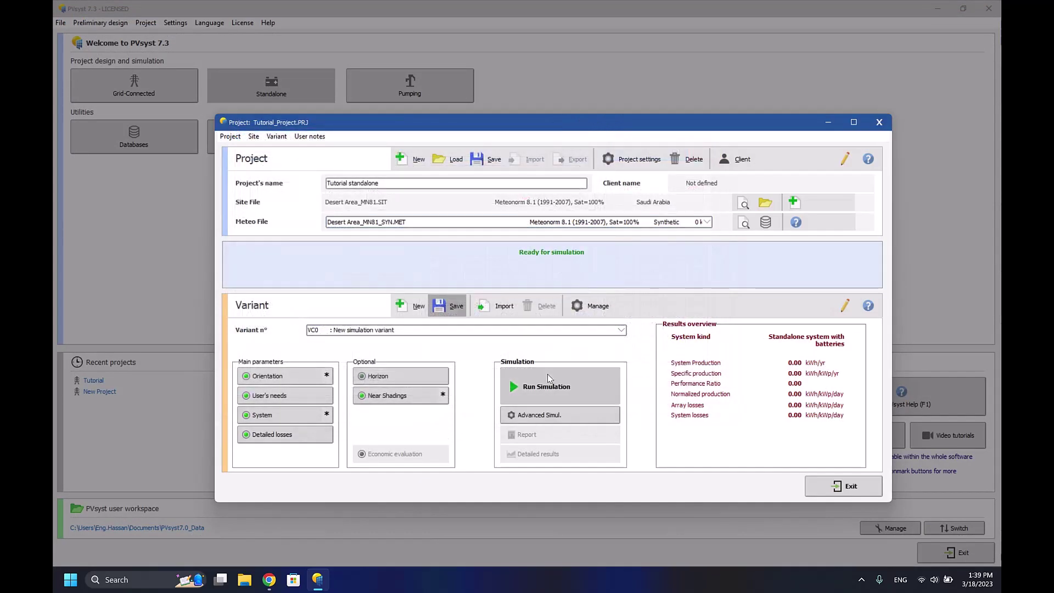
Rerun the simulation for 5287 kWh/yr production, then page through the generated report
{"action": "left_click", "coordinate": [548, 384]}
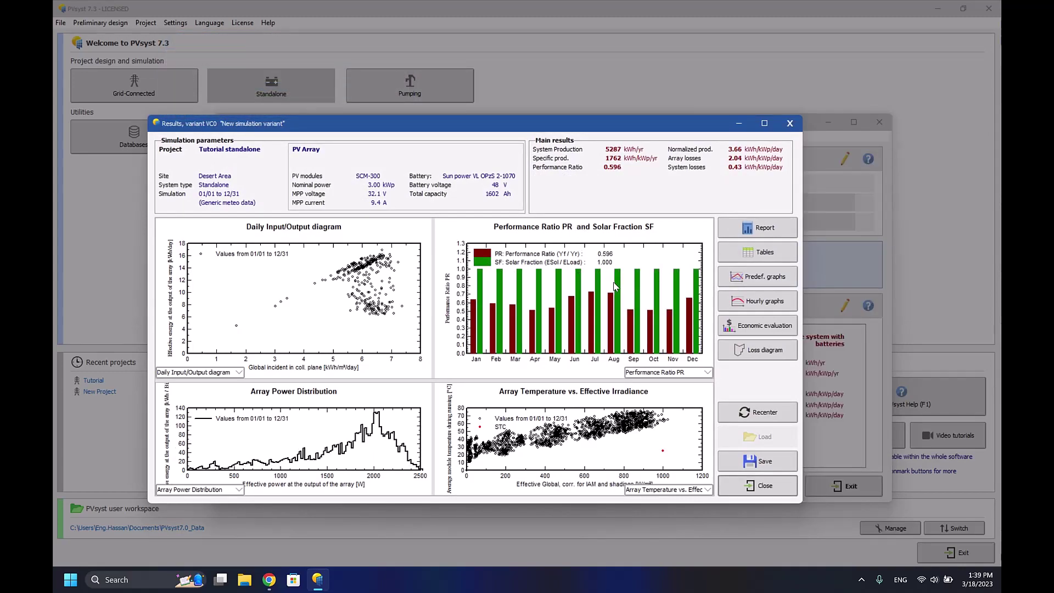
{"action": "left_click", "coordinate": [744, 230]}
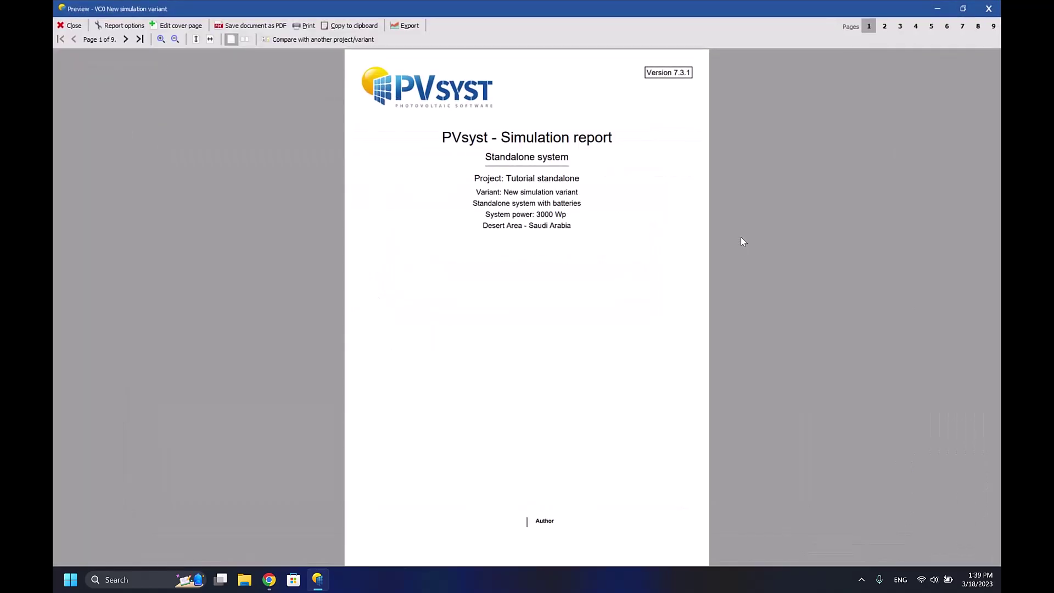
{"action": "scroll", "coordinate": [611, 192], "scroll_direction": "down", "scroll_amount": 1}
{"action": "scroll", "coordinate": [611, 192], "scroll_direction": "down", "scroll_amount": 5}
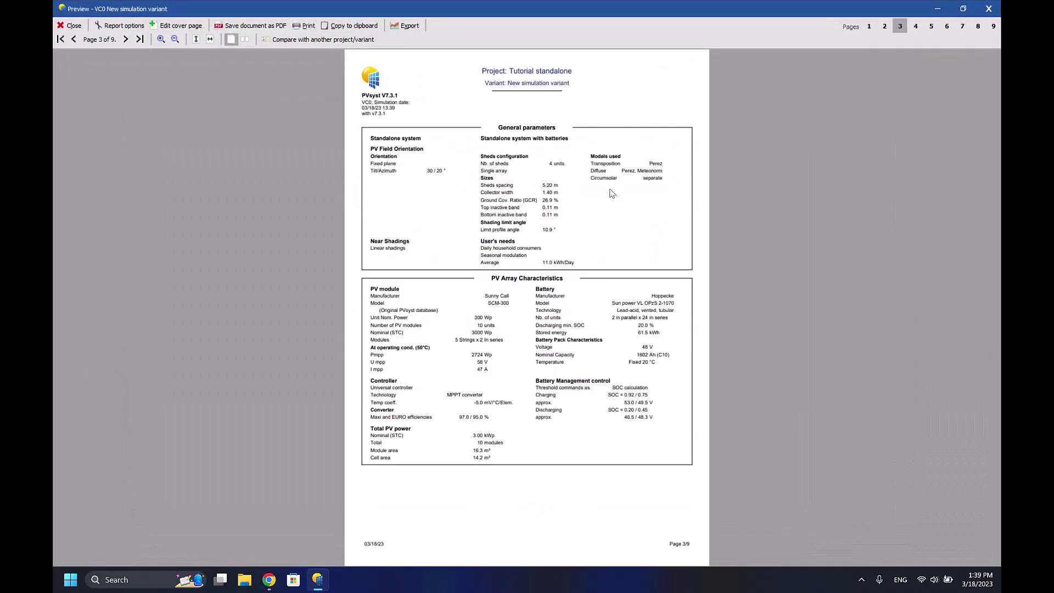
{"action": "scroll", "coordinate": [611, 192], "scroll_direction": "up", "scroll_amount": 2}
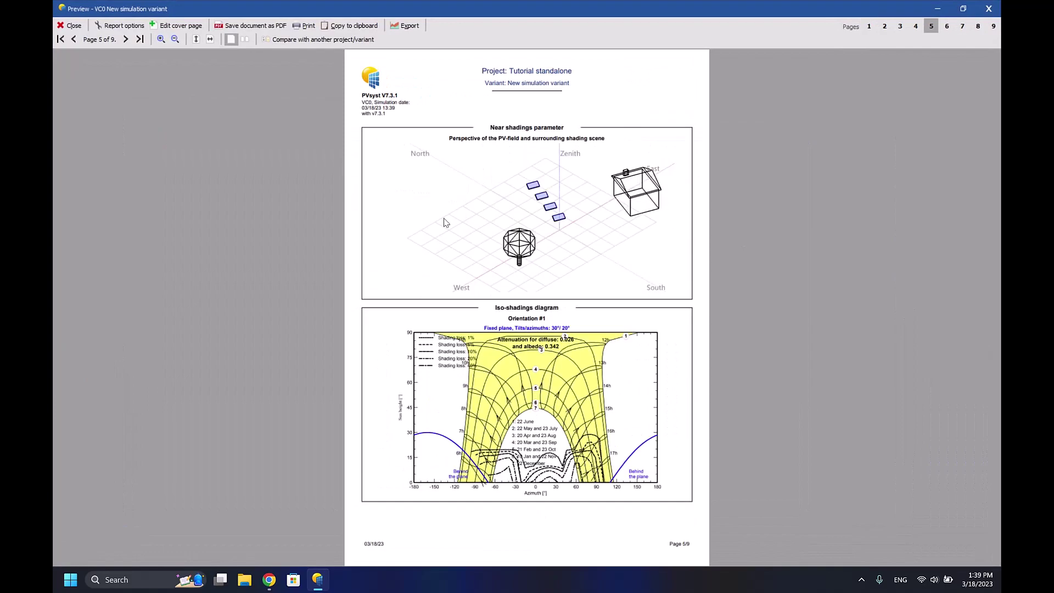
{"action": "scroll", "coordinate": [571, 235], "scroll_direction": "down", "scroll_amount": 2}
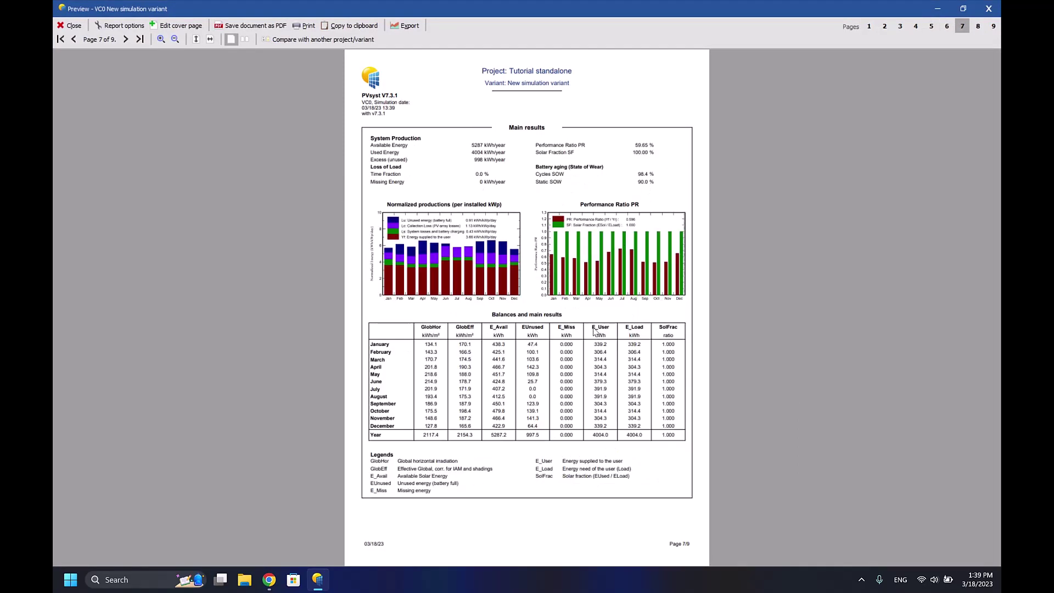
{"action": "scroll", "coordinate": [594, 330], "scroll_direction": "down", "scroll_amount": 1}
{"action": "scroll", "coordinate": [594, 330], "scroll_direction": "up", "scroll_amount": 2}
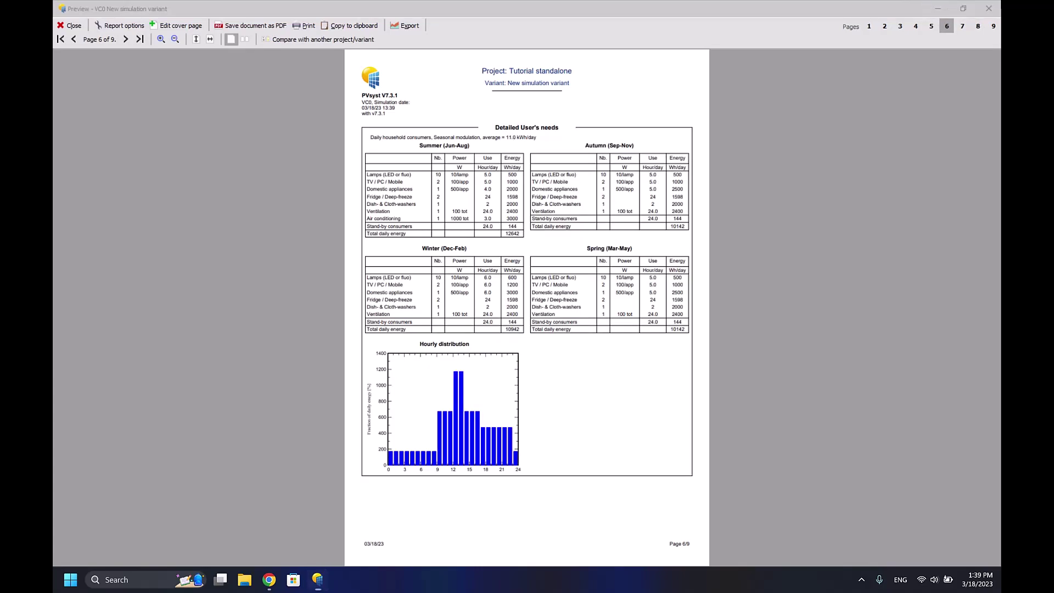
{"action": "left_click", "coordinate": [988, 8]}
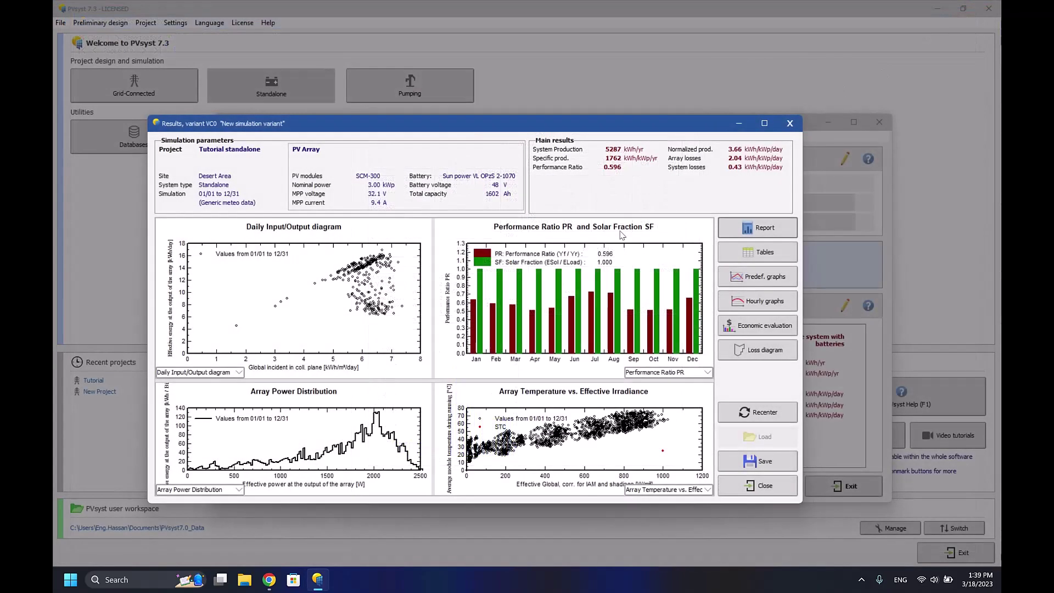
Review the economic evaluation's financial parameters, self-consumption savings and results tabs without changes
{"action": "left_click", "coordinate": [790, 123]}
{"action": "left_click", "coordinate": [396, 454]}
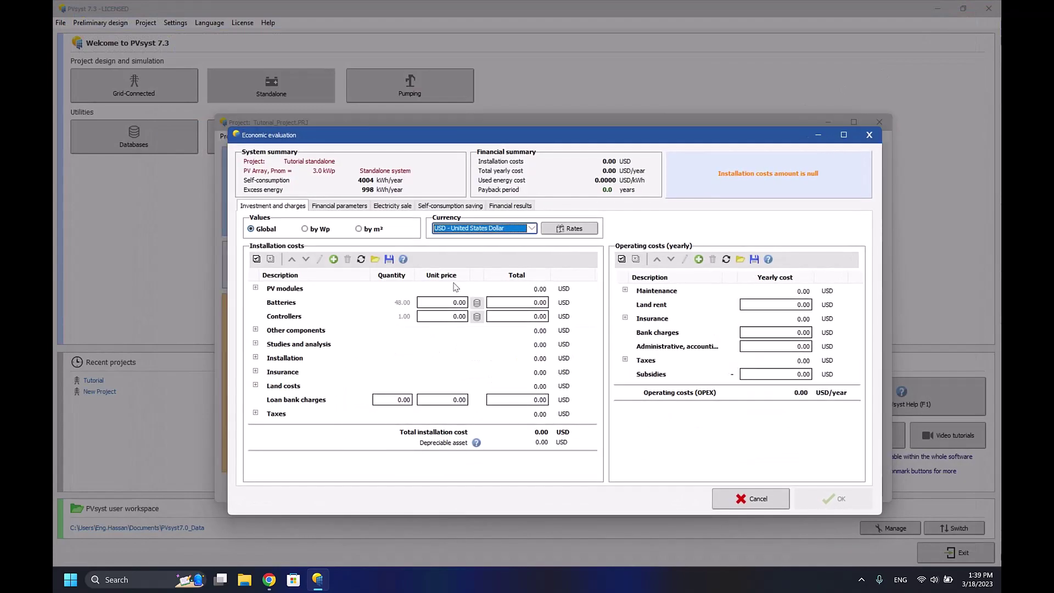
{"action": "left_click", "coordinate": [338, 205]}
{"action": "left_click", "coordinate": [449, 205]}
{"action": "left_click", "coordinate": [510, 206]}
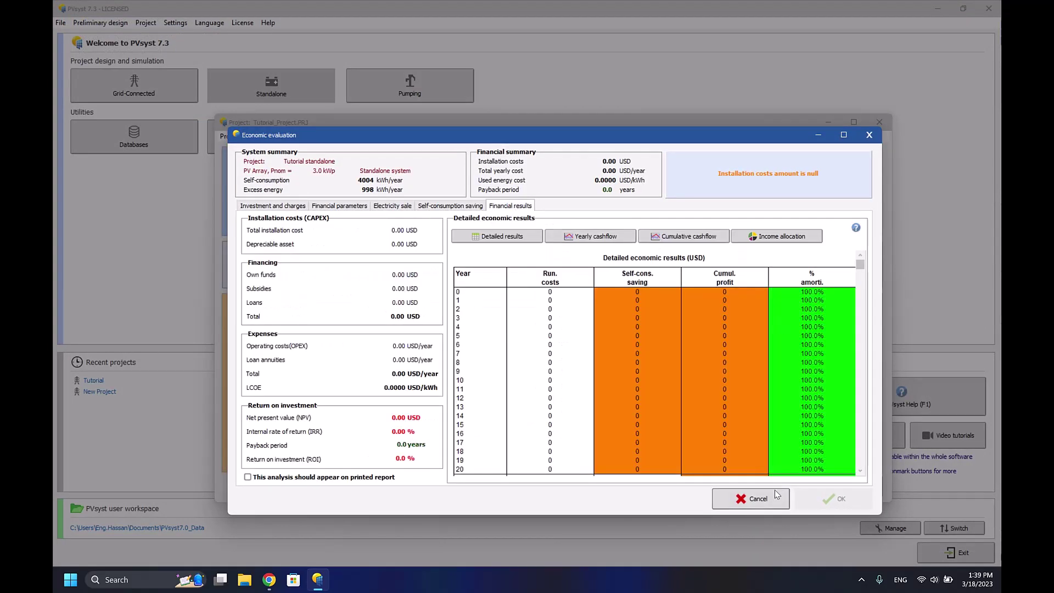
{"action": "left_click", "coordinate": [751, 498]}
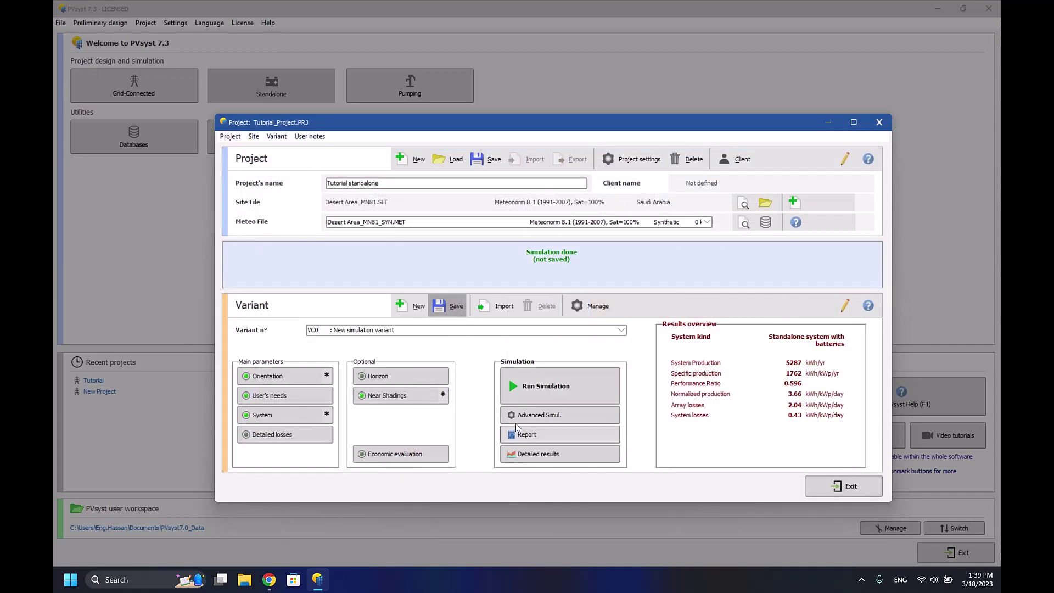
Generate the report and jump to its last page, the 0.00 USD cost-of-system page
{"action": "left_click", "coordinate": [531, 415]}
{"action": "left_click", "coordinate": [573, 440]}
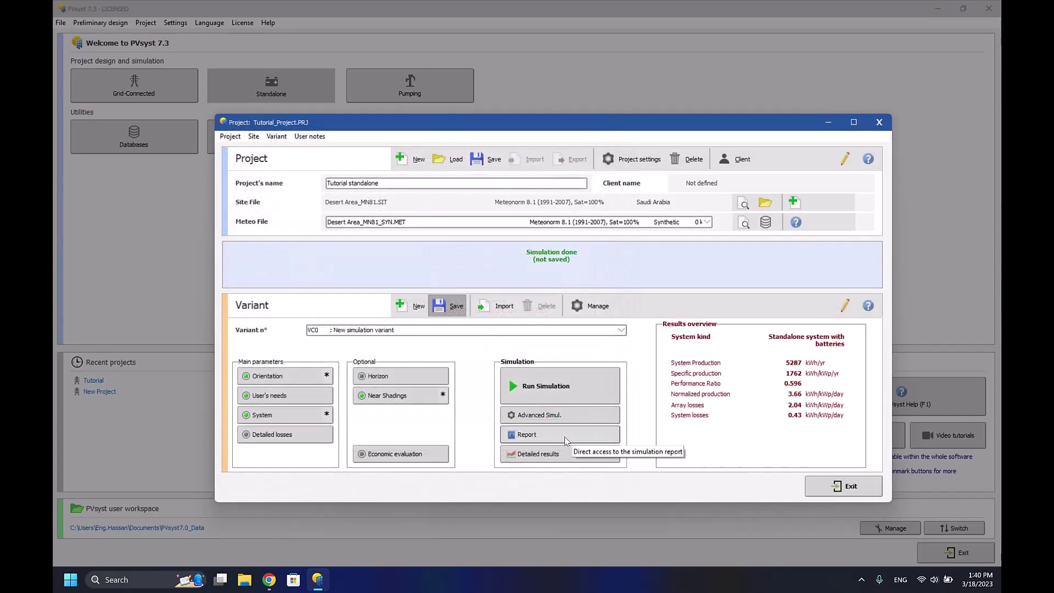
{"action": "left_click", "coordinate": [561, 435]}
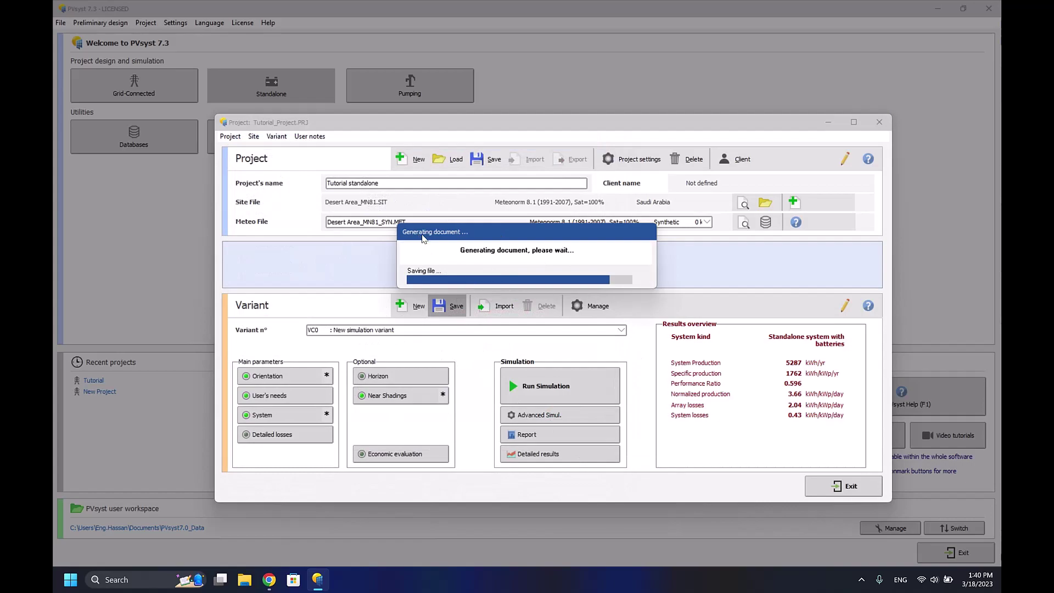
{"action": "key", "text": "End"}
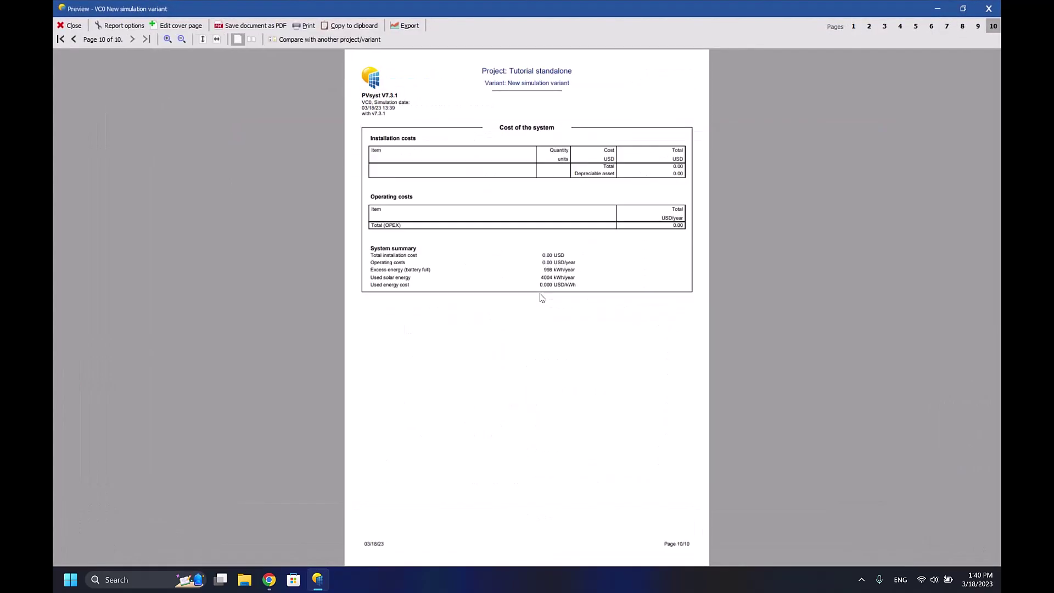
Close the Tutorial standalone project, saving the new simulation variant VC0
{"action": "left_click", "coordinate": [989, 9]}
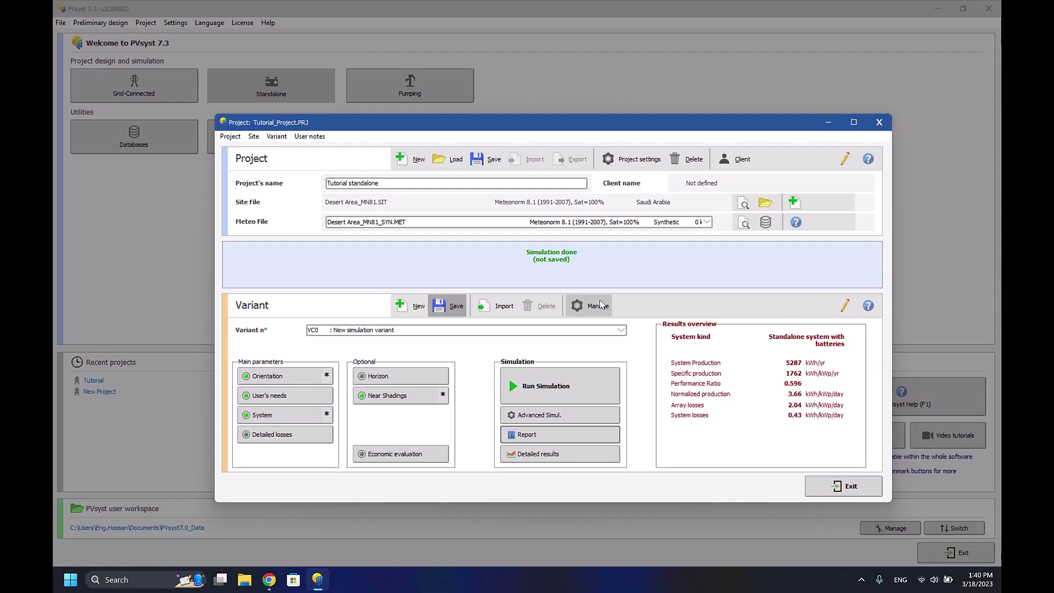
{"action": "left_click", "coordinate": [840, 484]}
{"action": "left_click", "coordinate": [500, 332]}
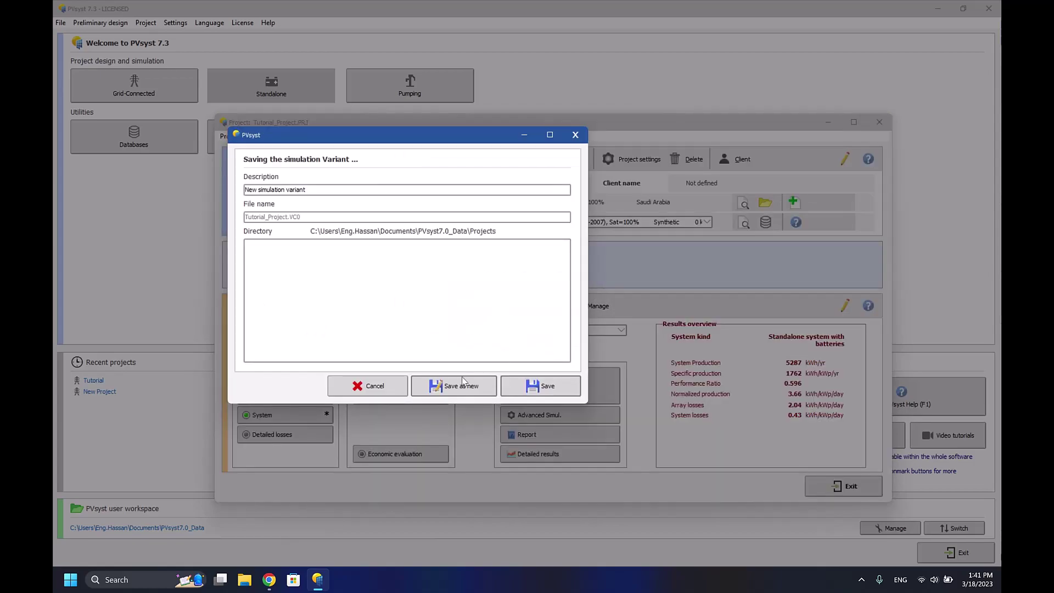
{"action": "left_click", "coordinate": [537, 384]}
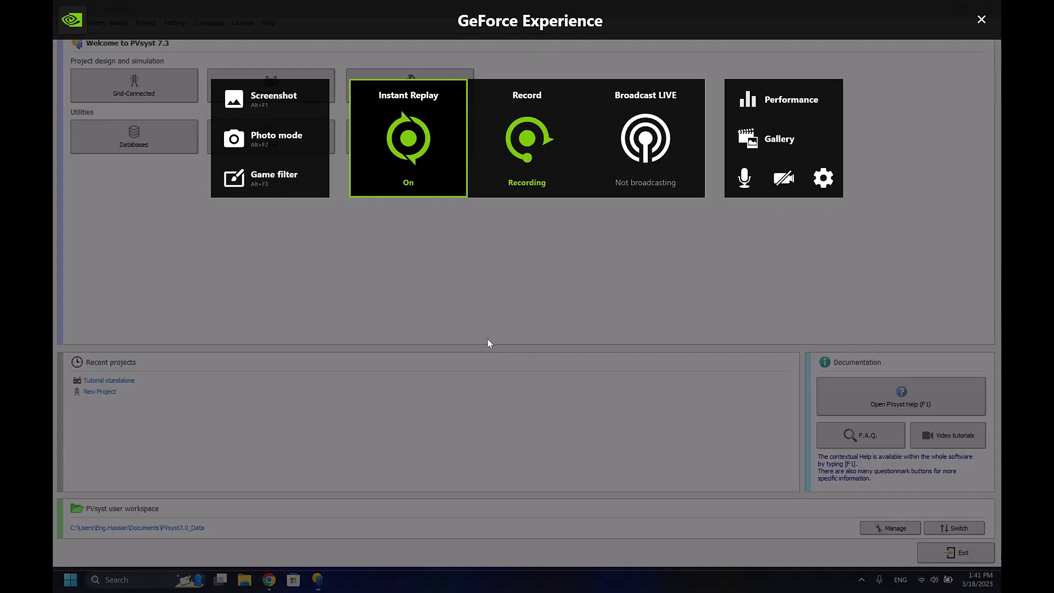